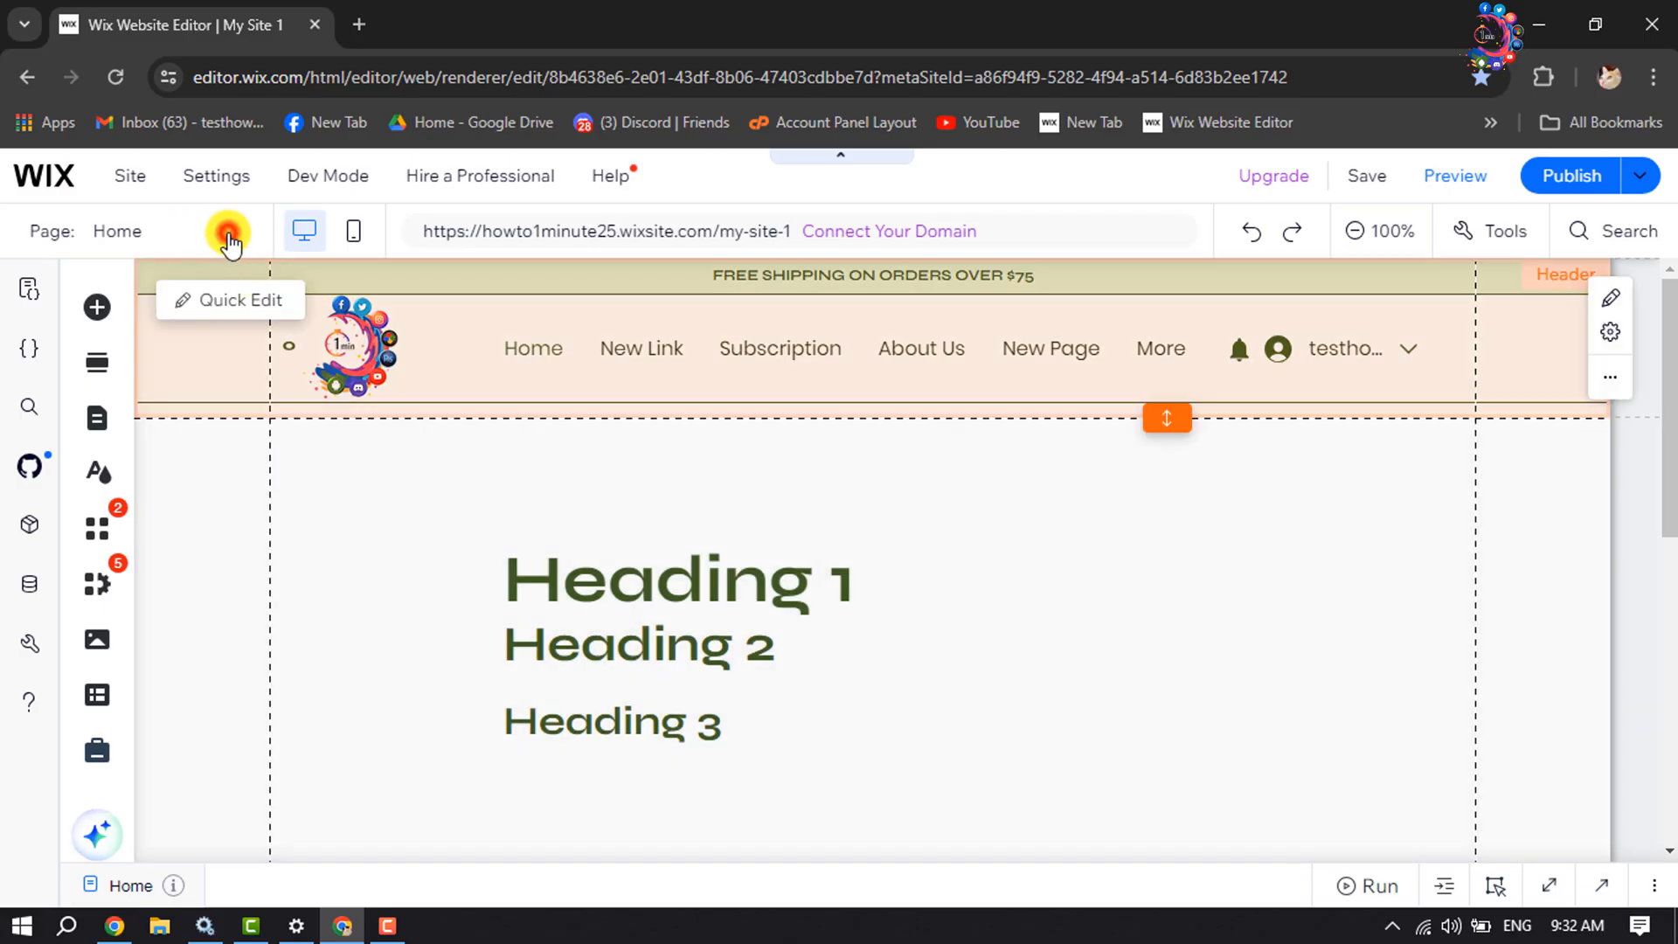
pyautogui.click(227, 236)
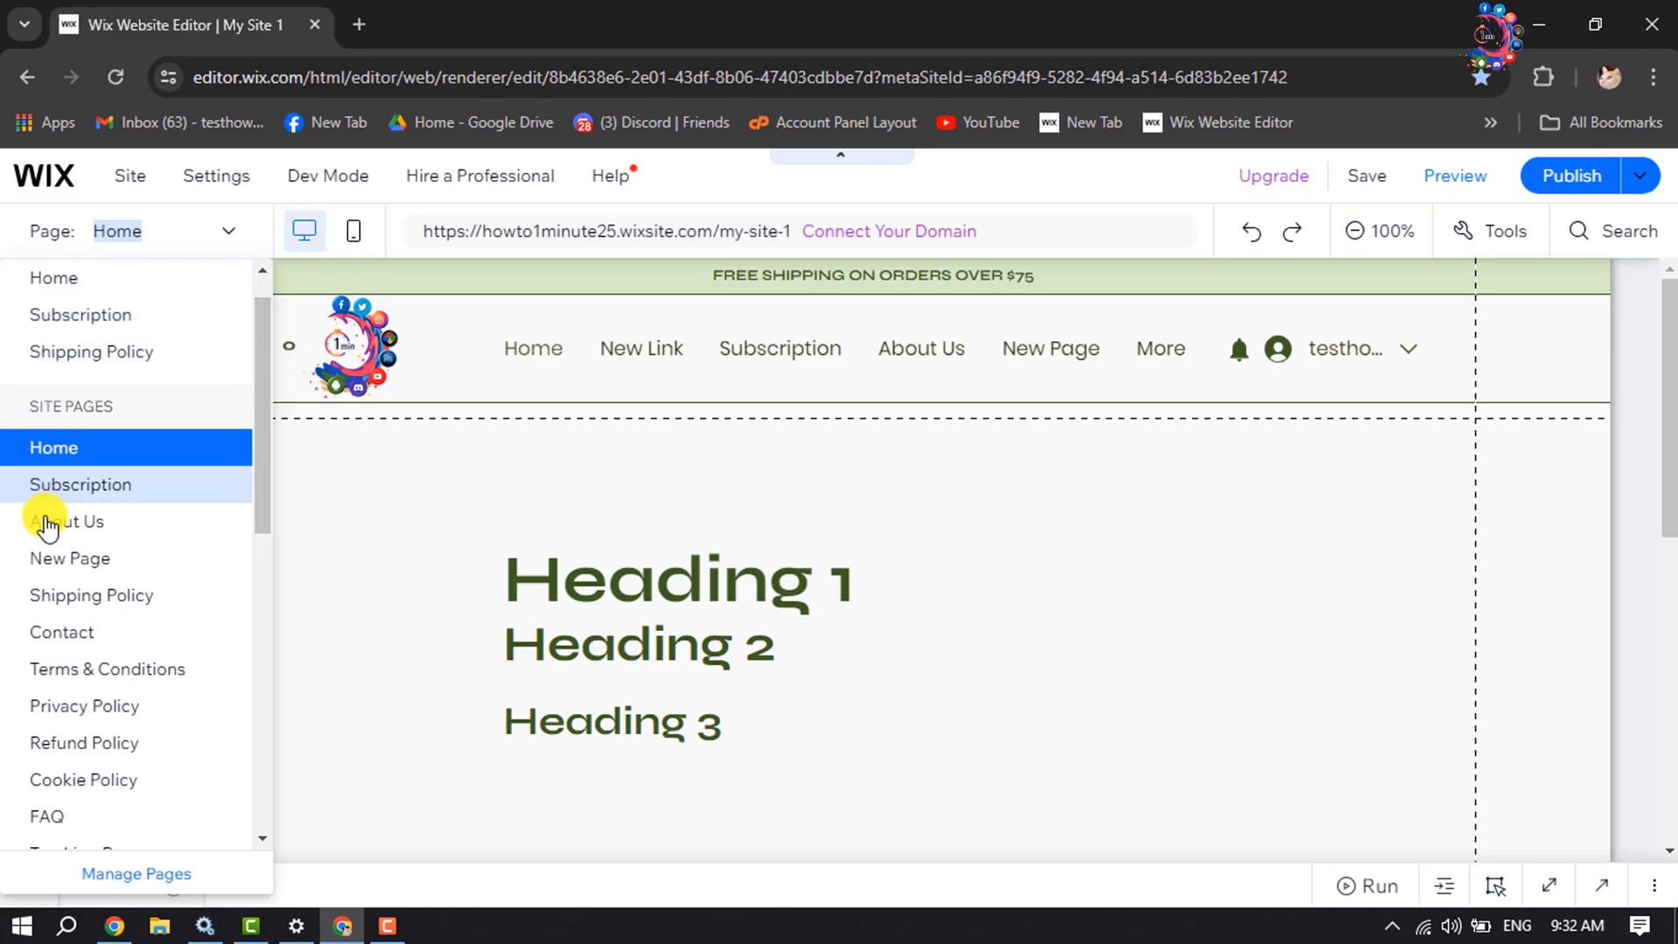
pyautogui.click(229, 238)
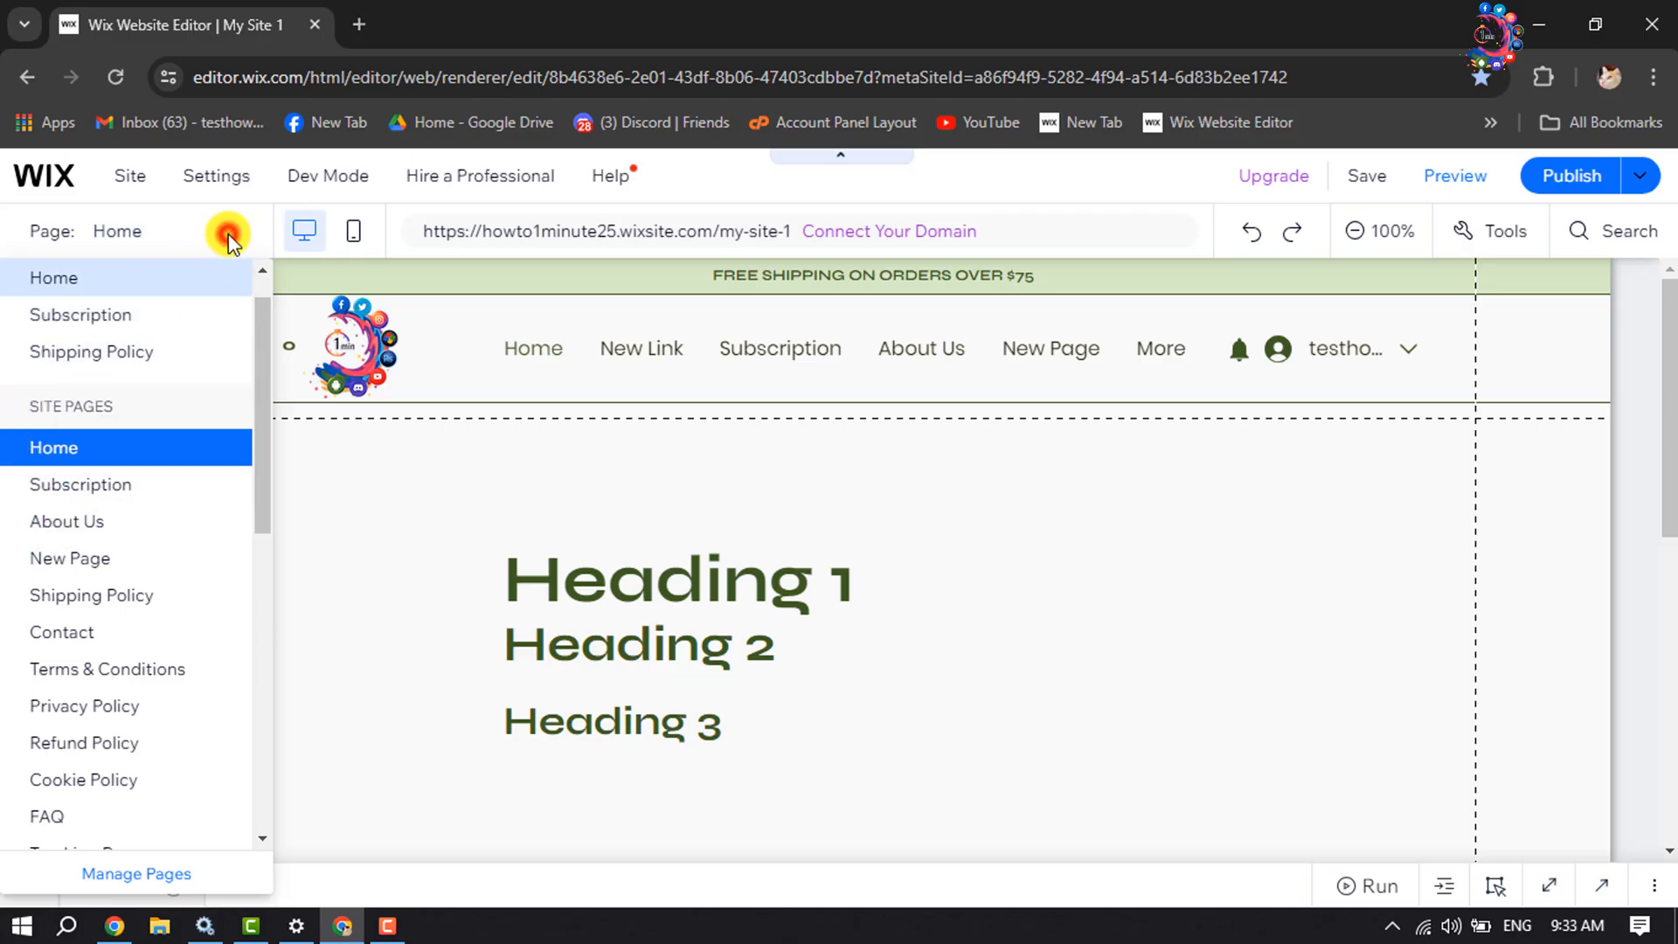
pyautogui.click(842, 677)
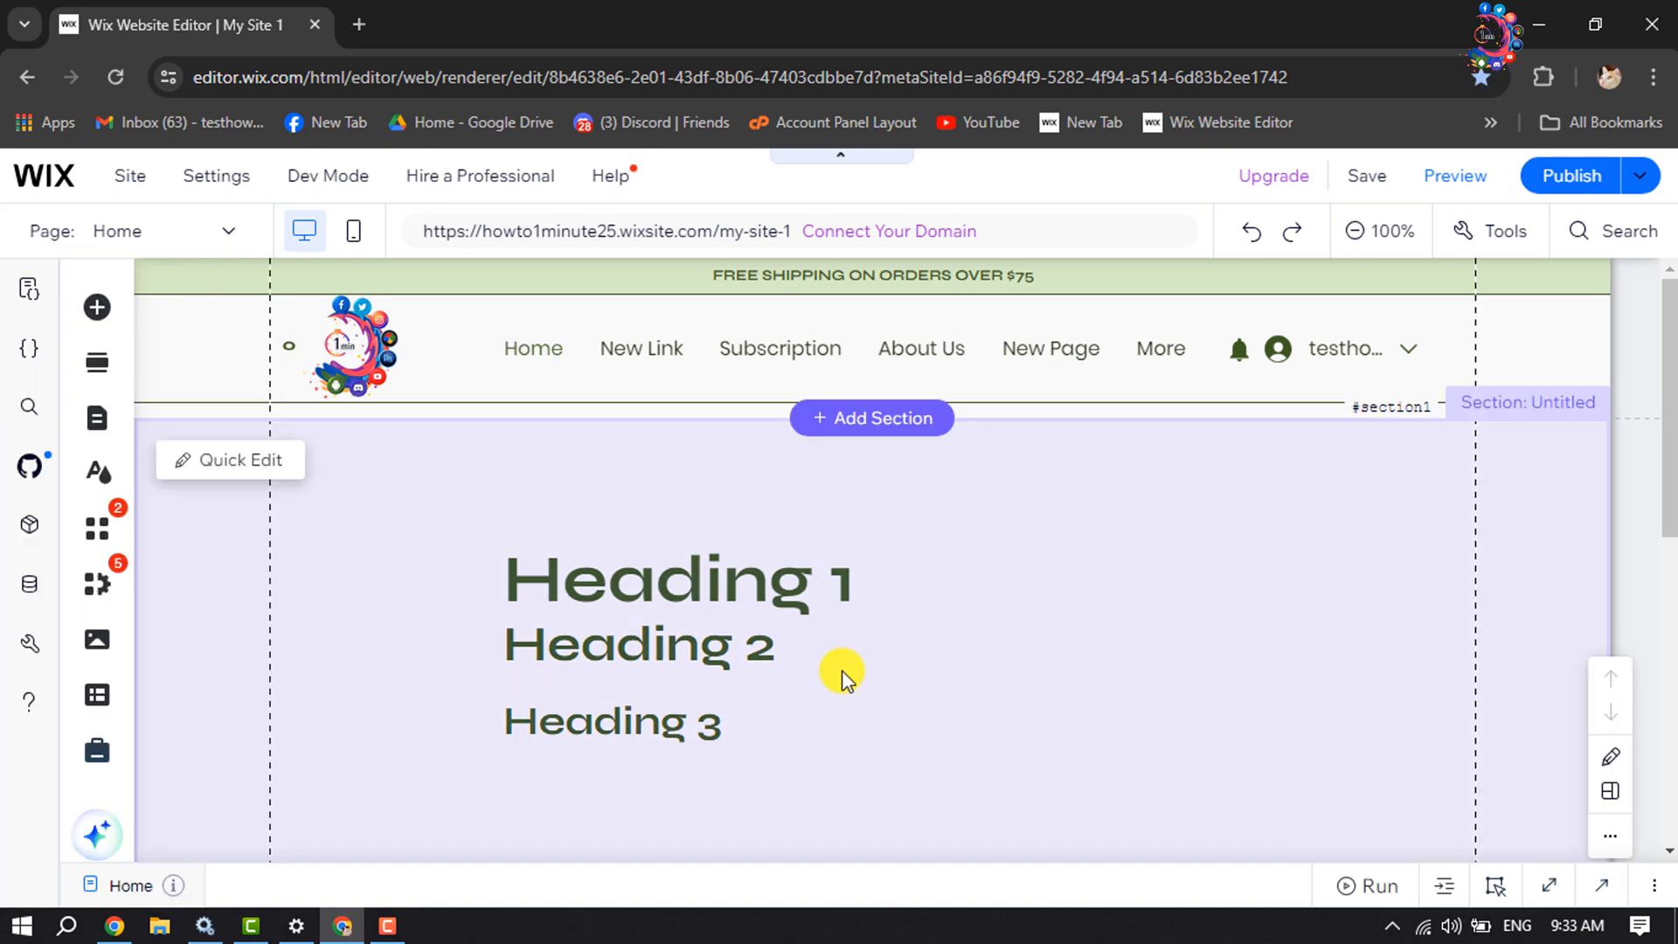
# Add the dark filled themed button to the Home page section containing the headings.
pyautogui.scroll(-3, 848, 593)
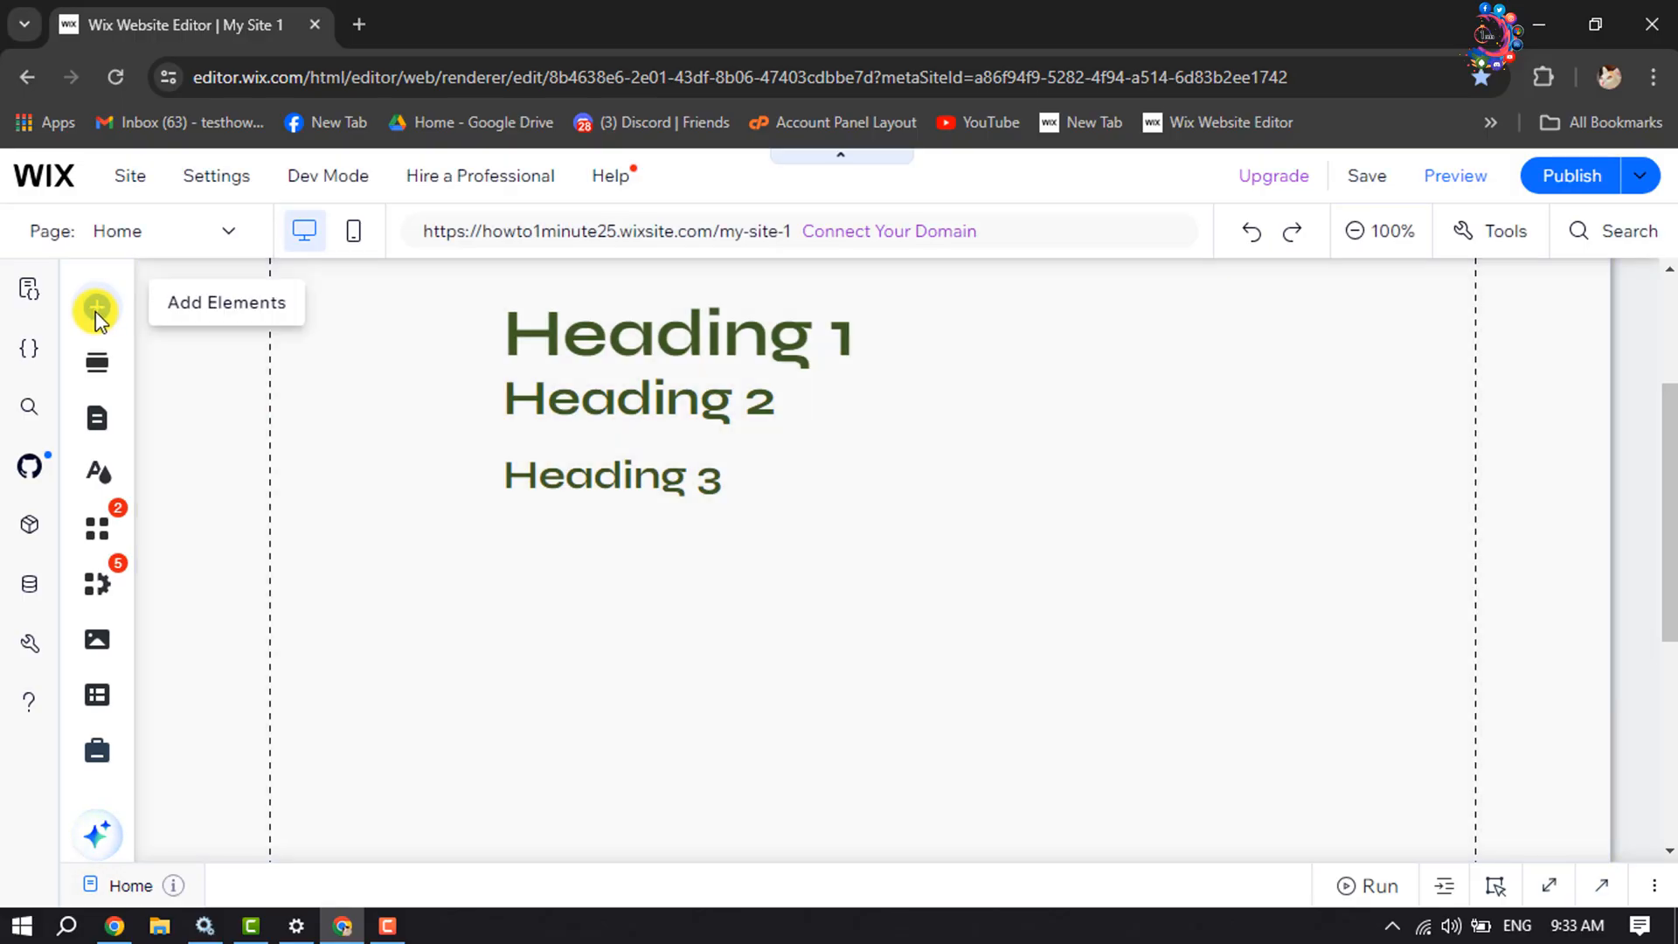
pyautogui.click(96, 311)
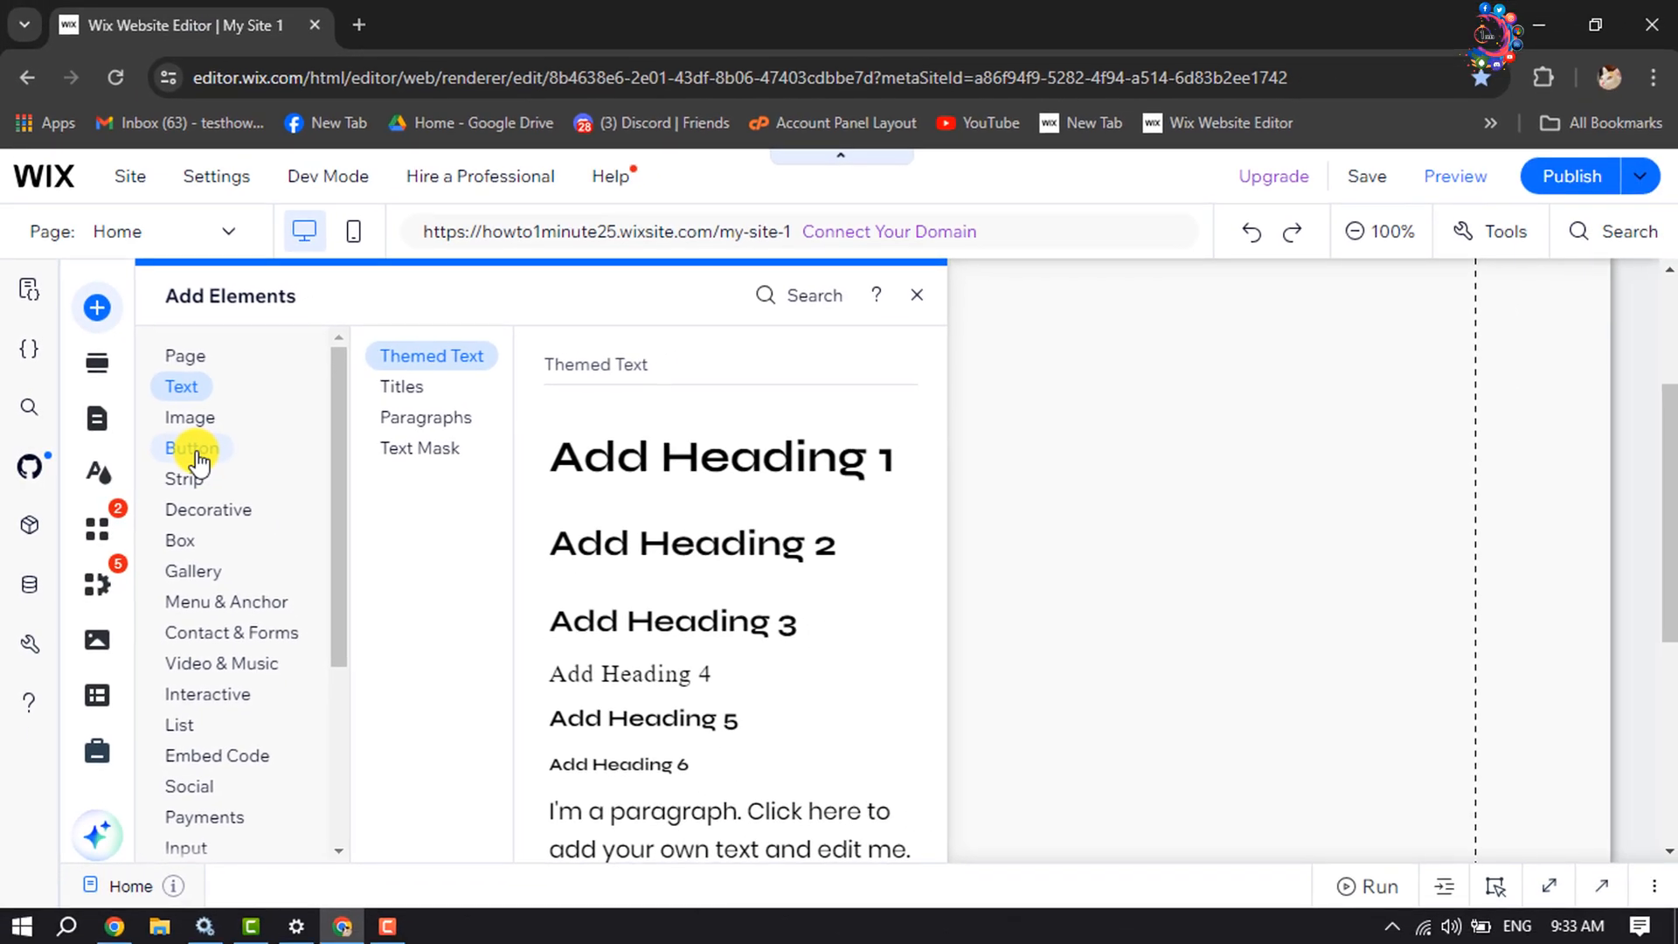
pyautogui.click(194, 448)
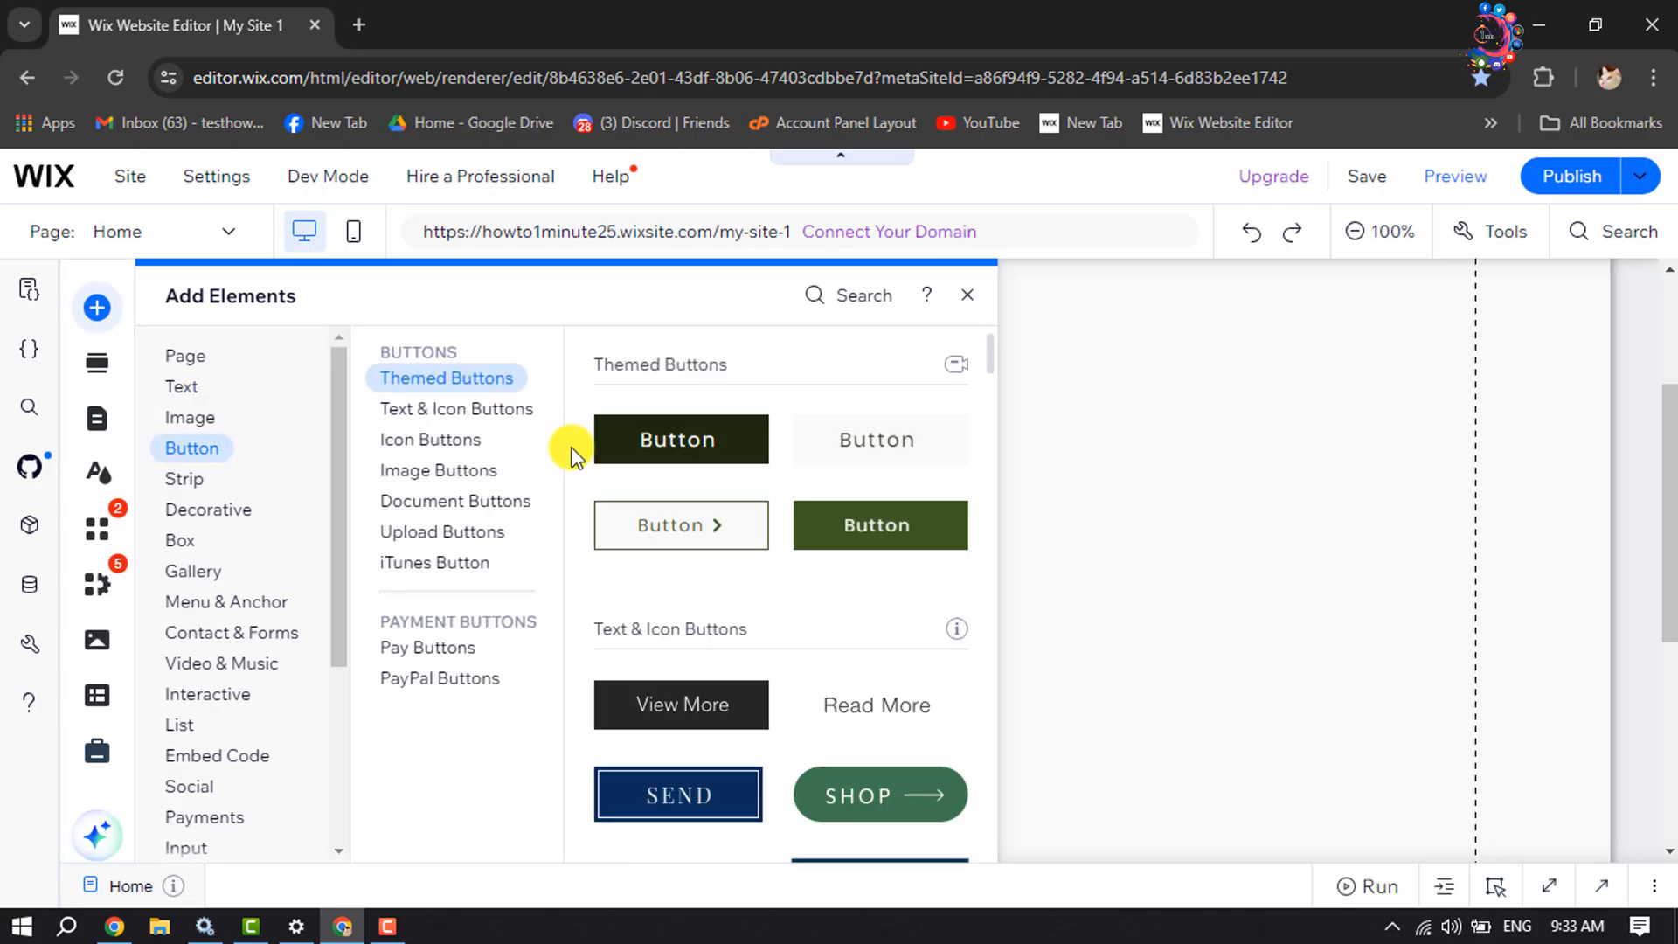
pyautogui.click(675, 447)
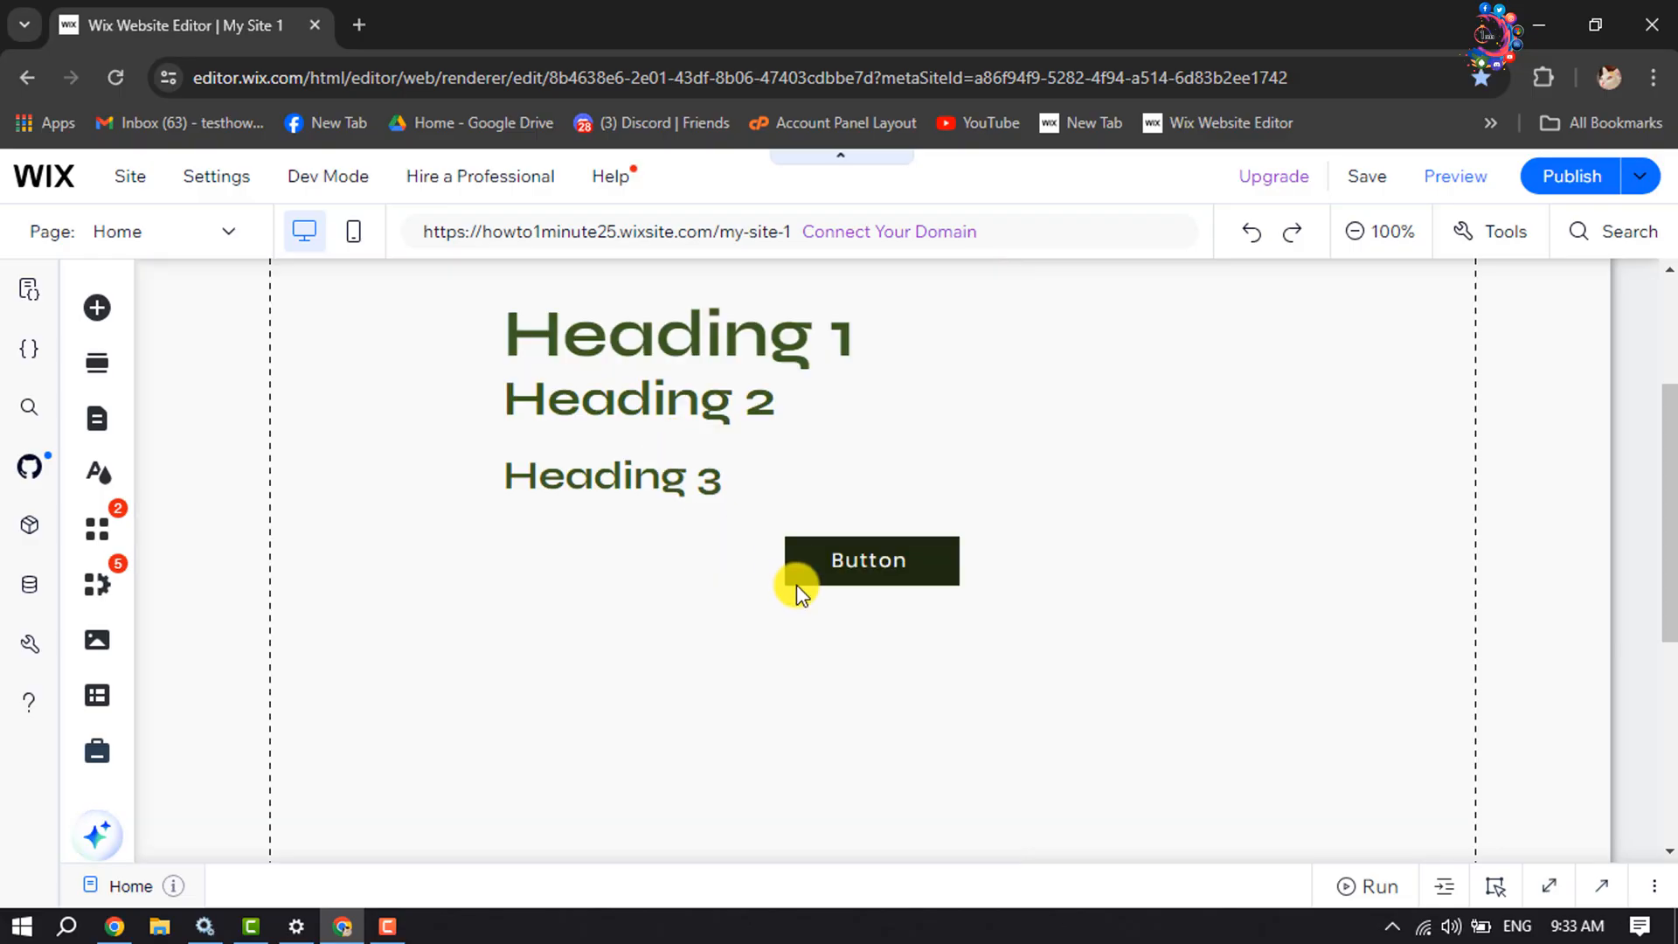
# Enlarge the new button into a wide bar and place it just below Heading 3.
pyautogui.click(844, 568)
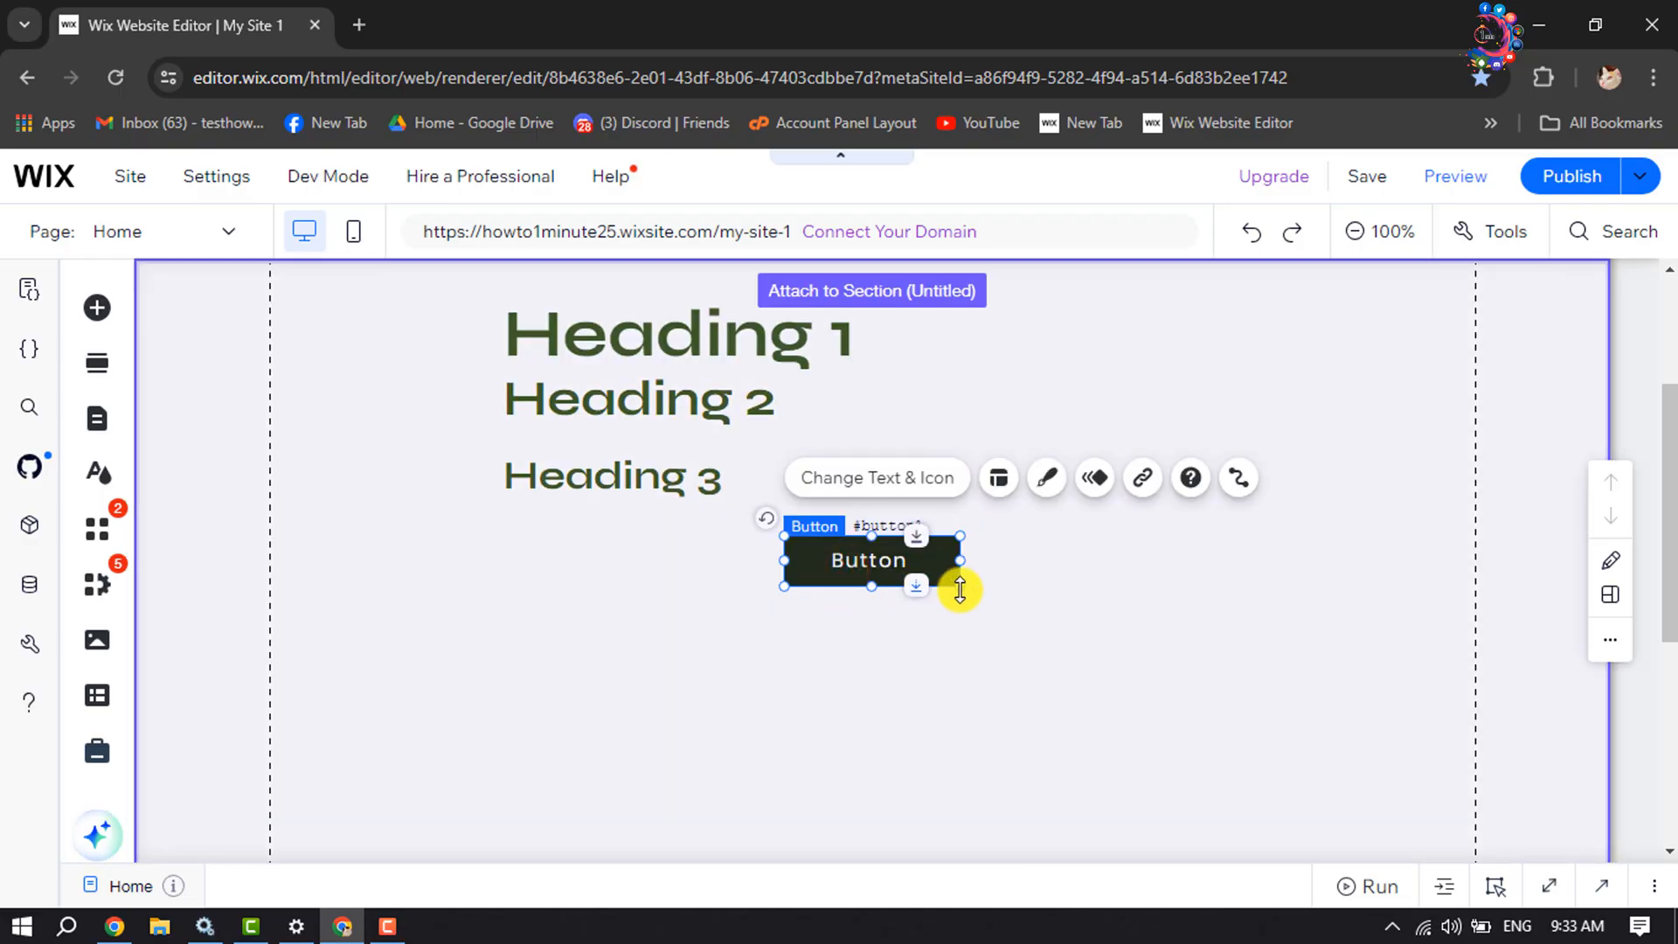
pyautogui.moveTo(959, 591); pyautogui.dragTo(1412, 629)
pyautogui.click(1141, 597)
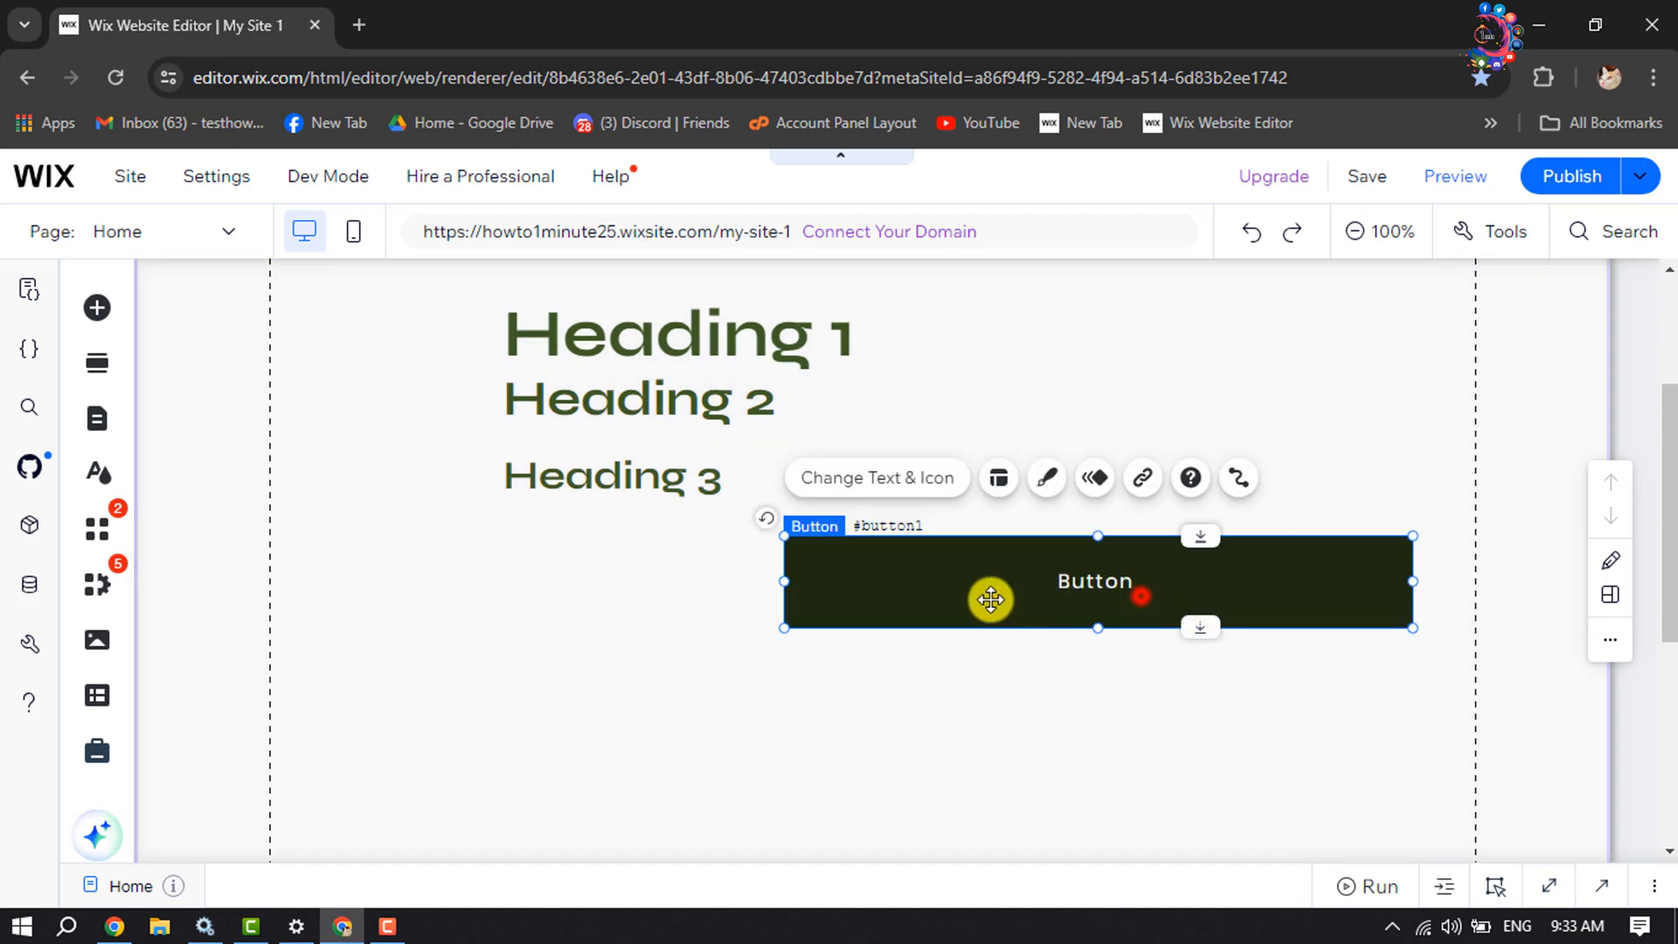
pyautogui.moveTo(898, 601)
pyautogui.mouseDown()
pyautogui.moveTo(874, 600)
pyautogui.moveTo(888, 591)
pyautogui.mouseUp()
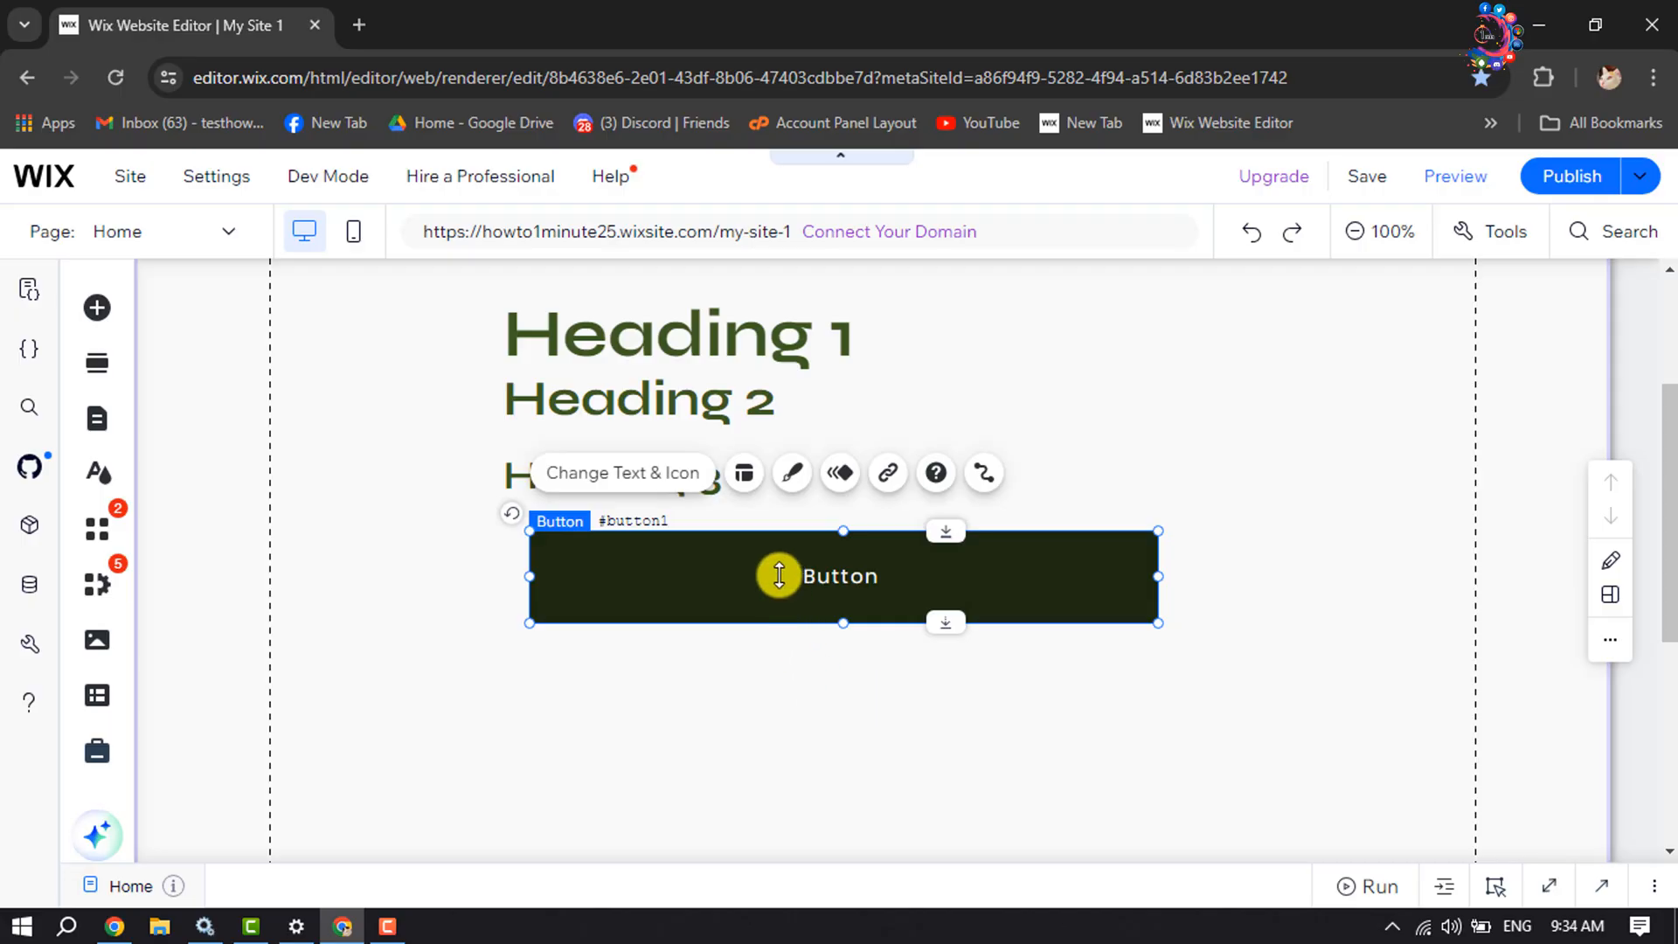
# Link the button to the site document How to 1 Minute.zip and set its text to "Download".
pyautogui.click(888, 474)
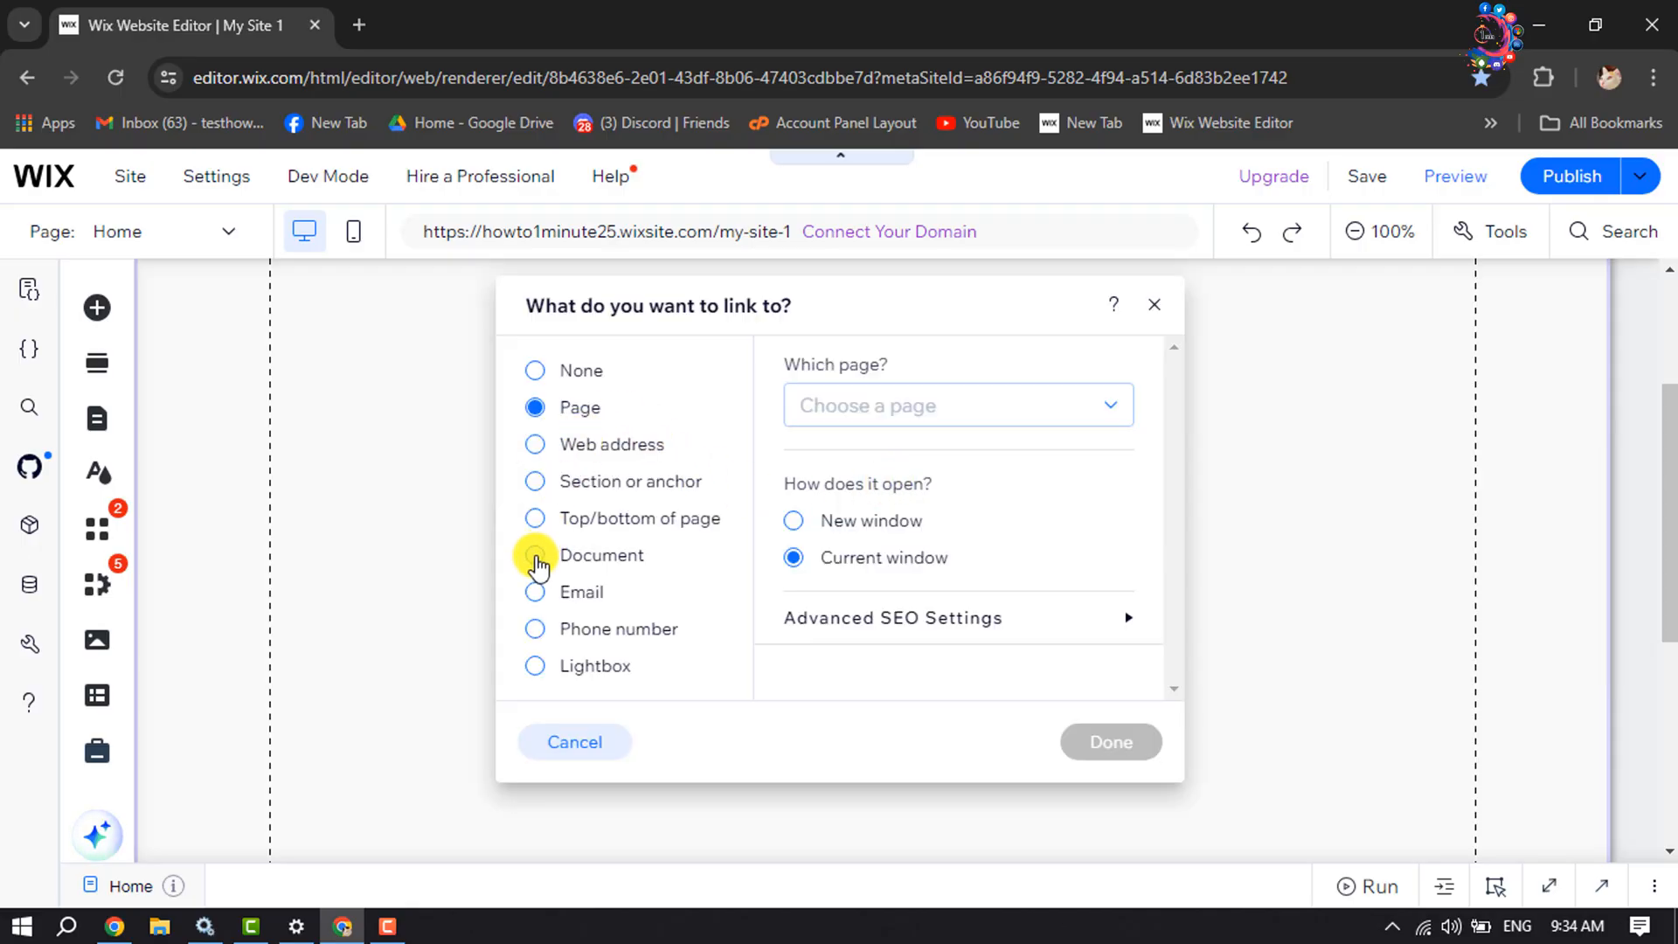
pyautogui.click(535, 556)
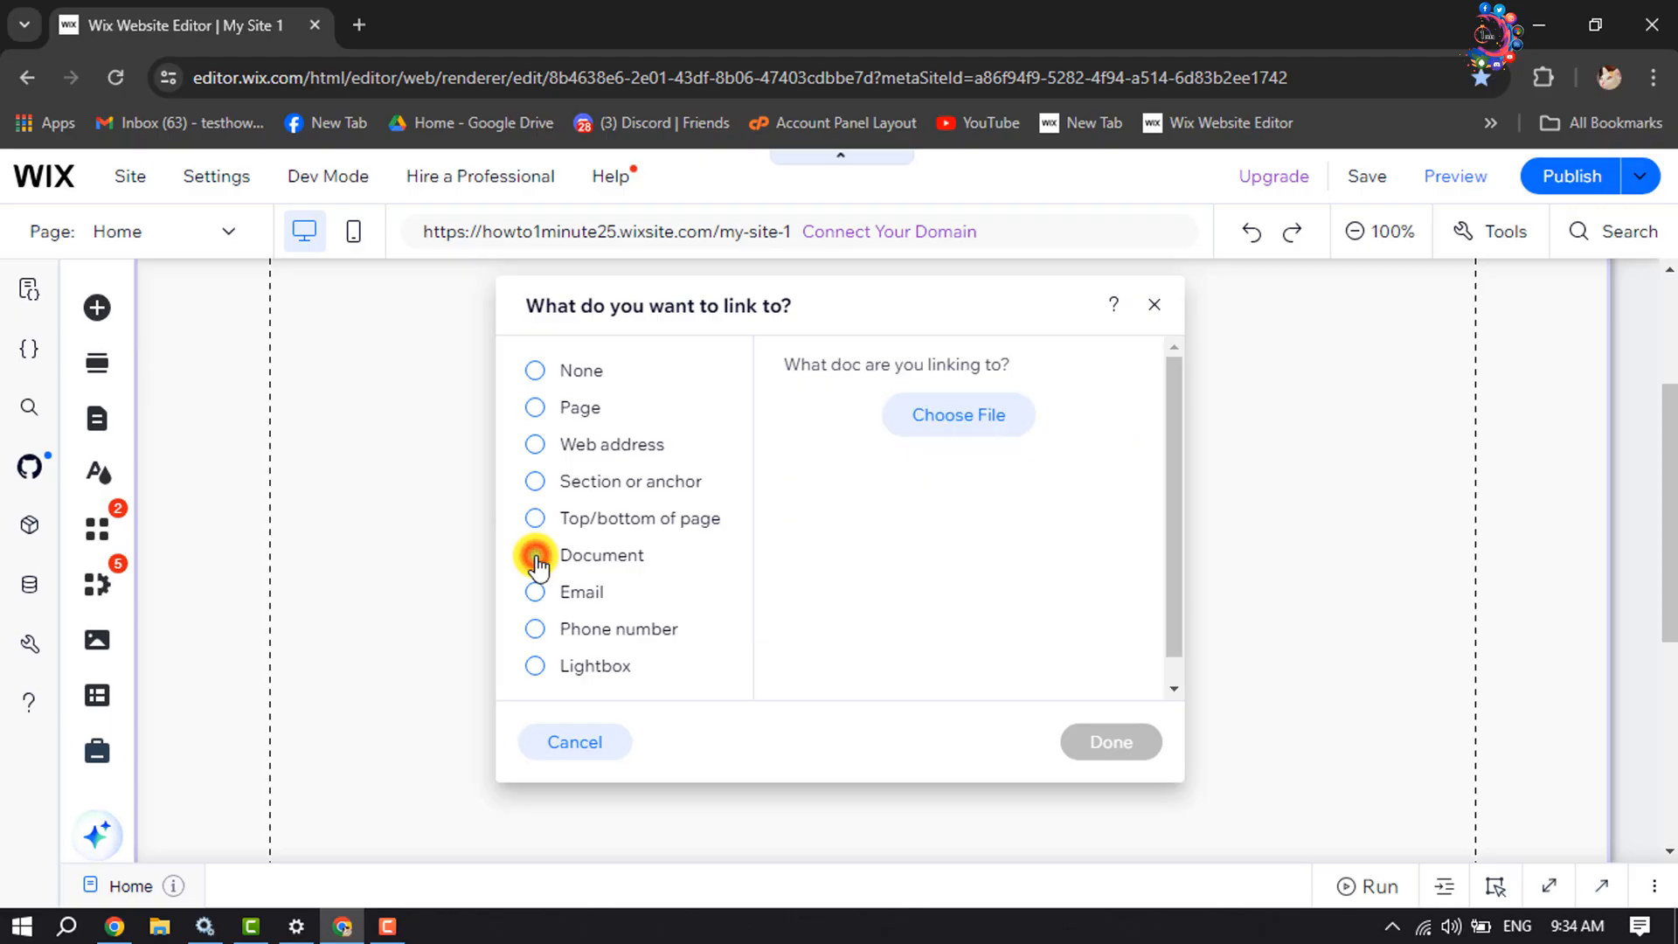
pyautogui.click(961, 419)
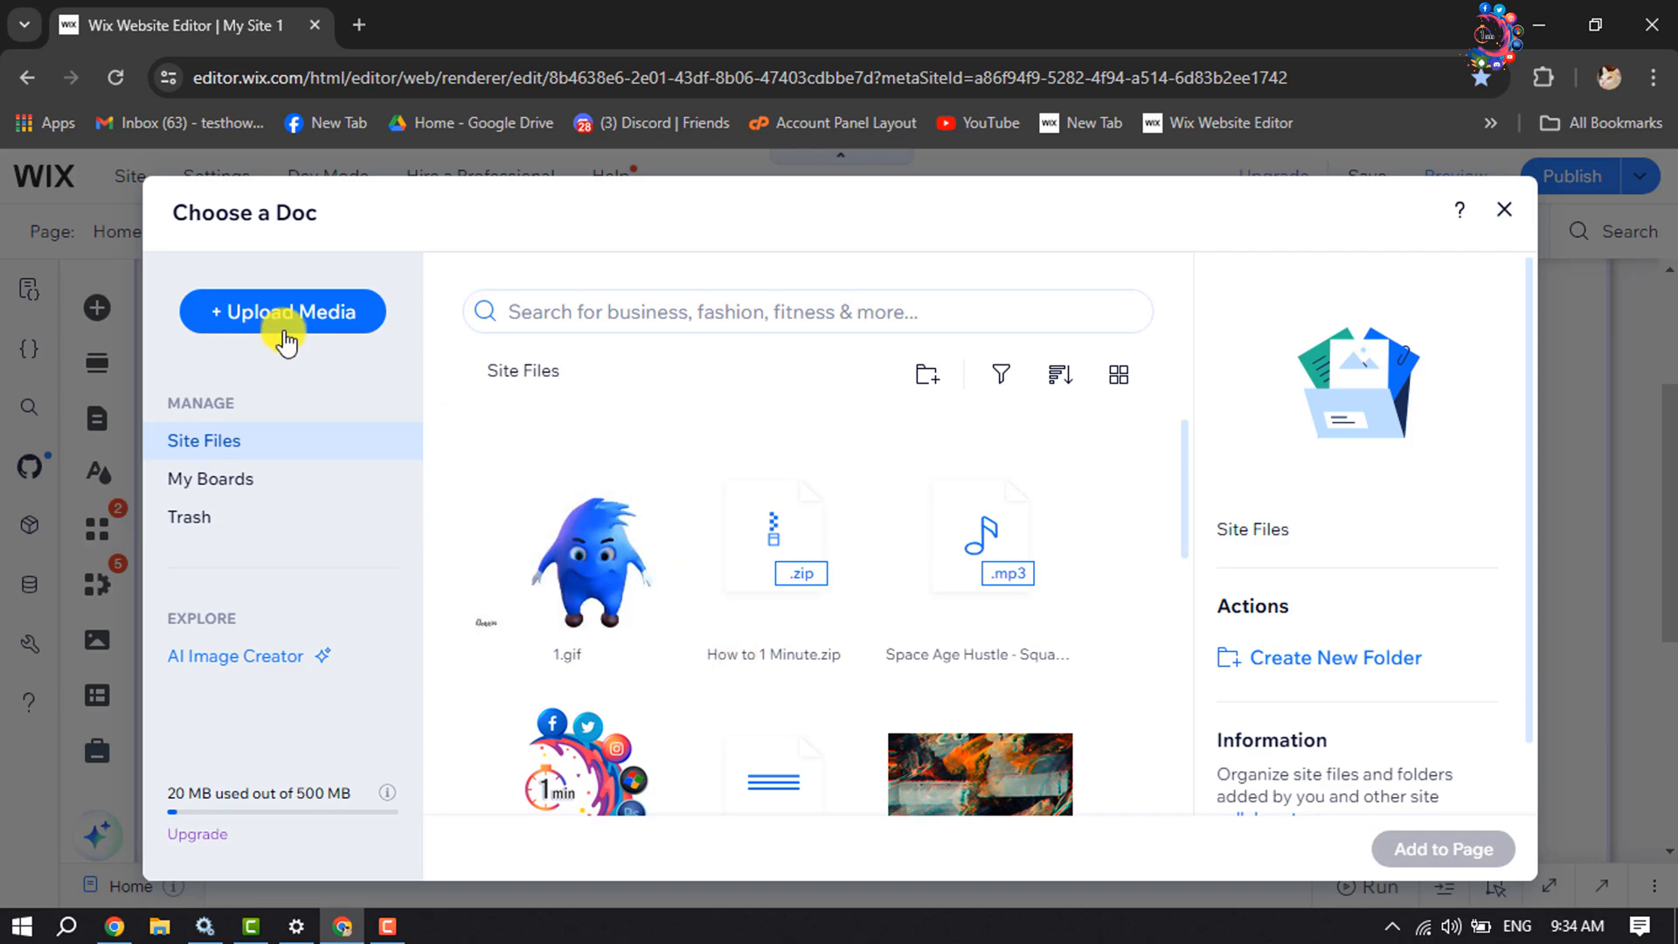
pyautogui.click(824, 575)
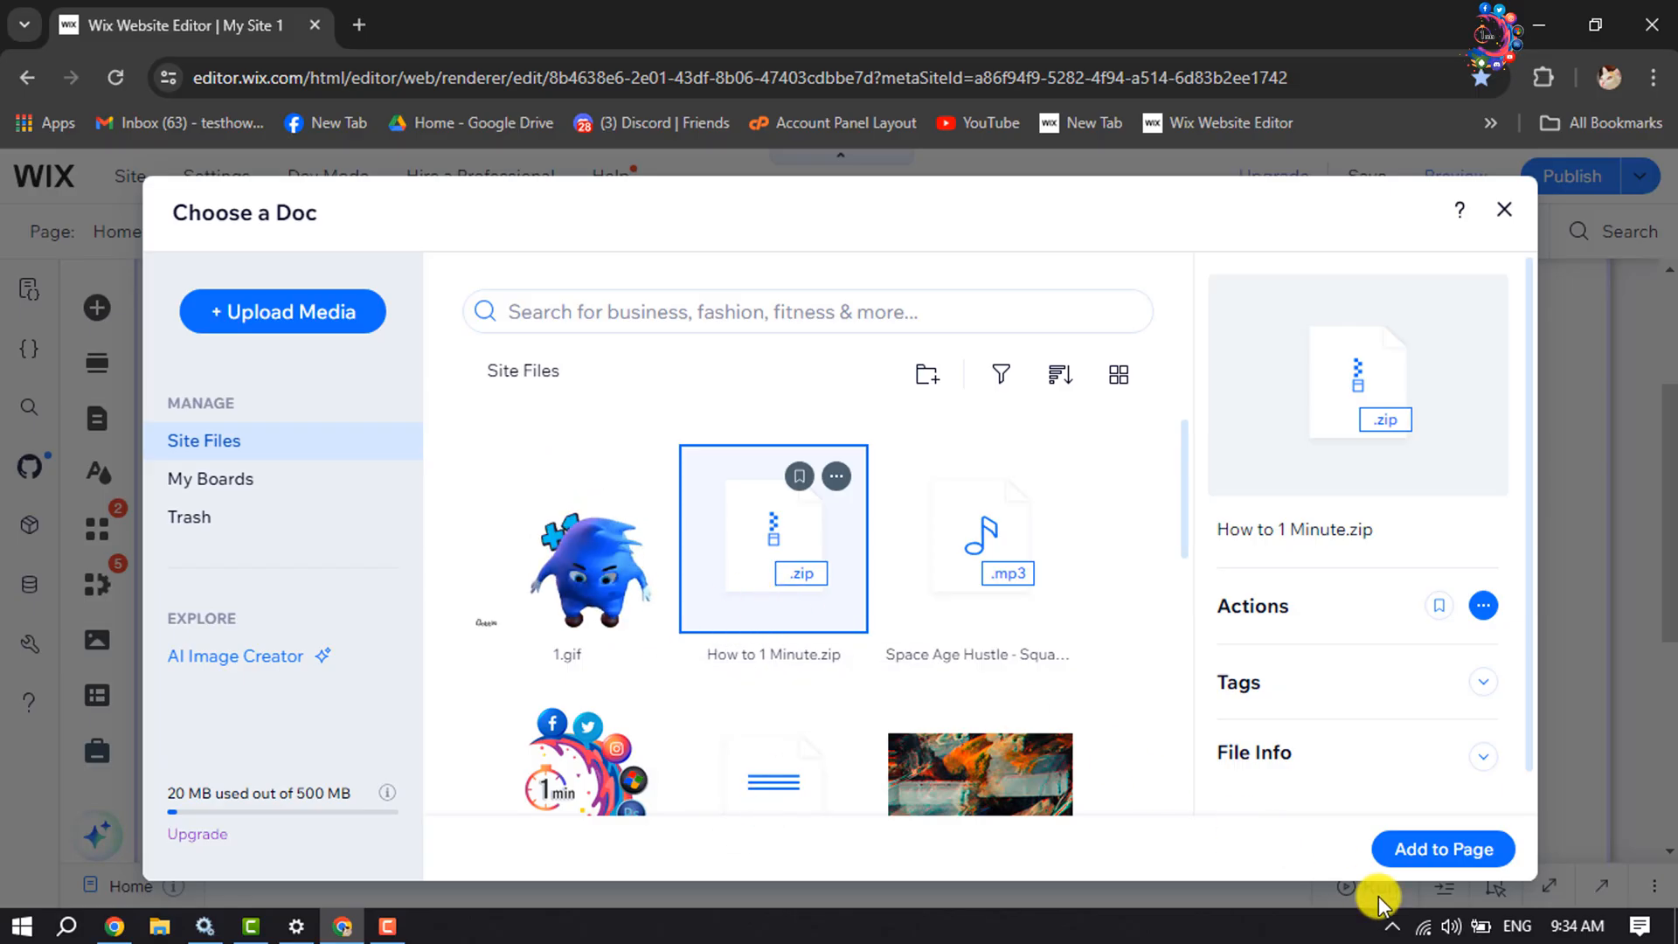
pyautogui.click(1431, 861)
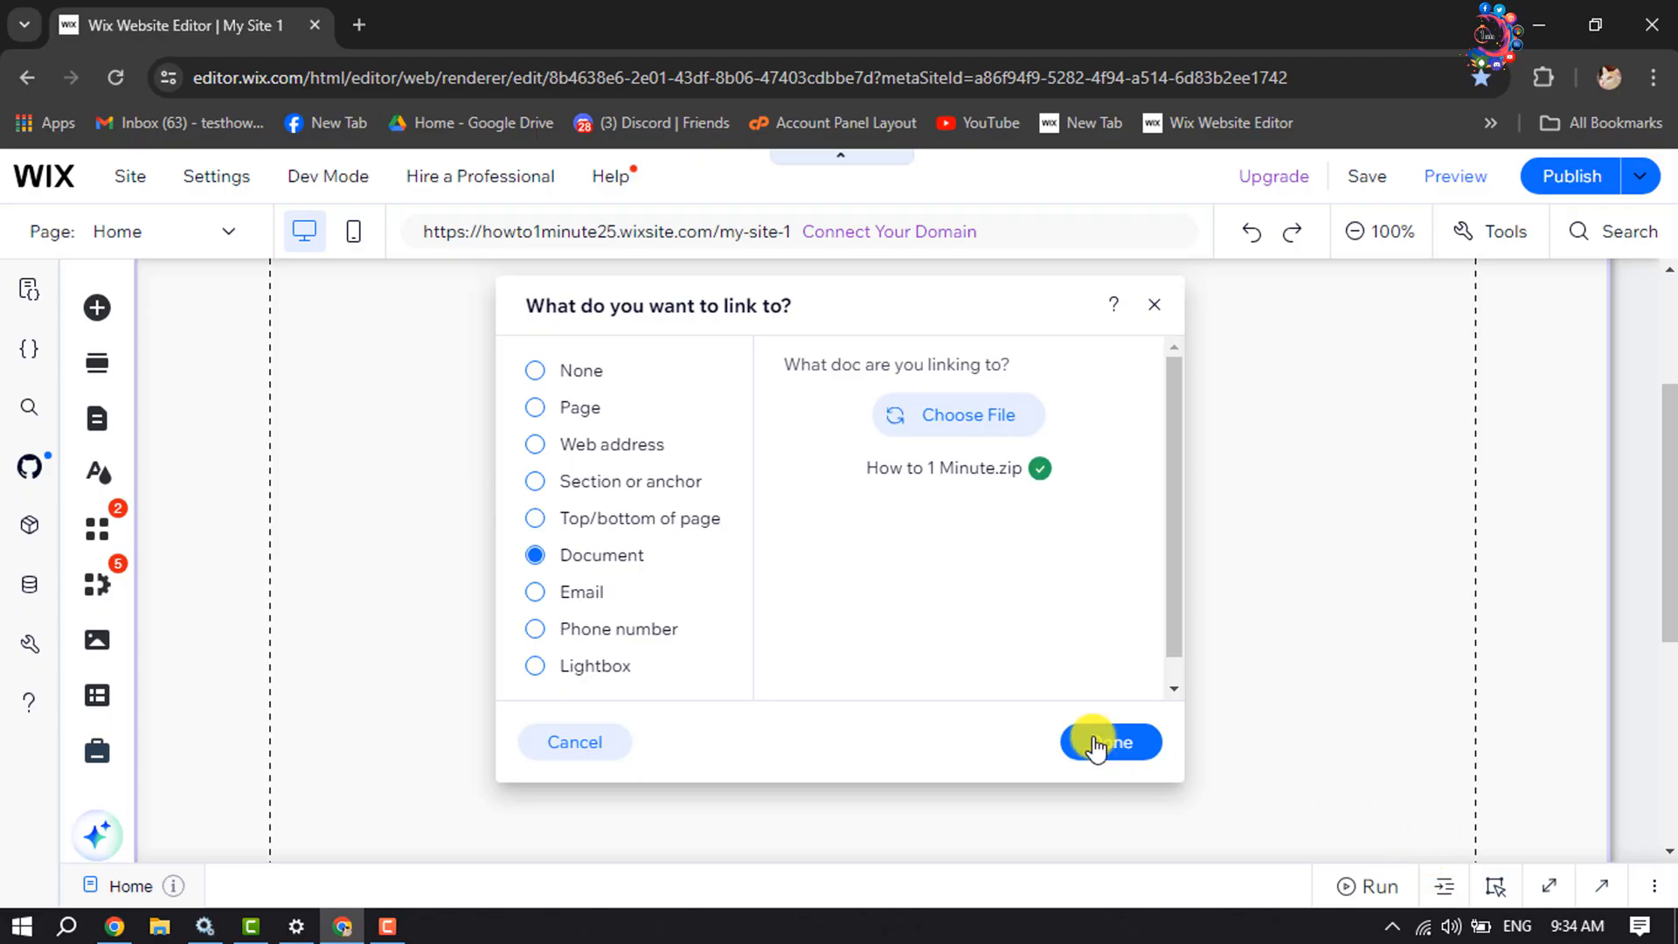
pyautogui.click(1107, 745)
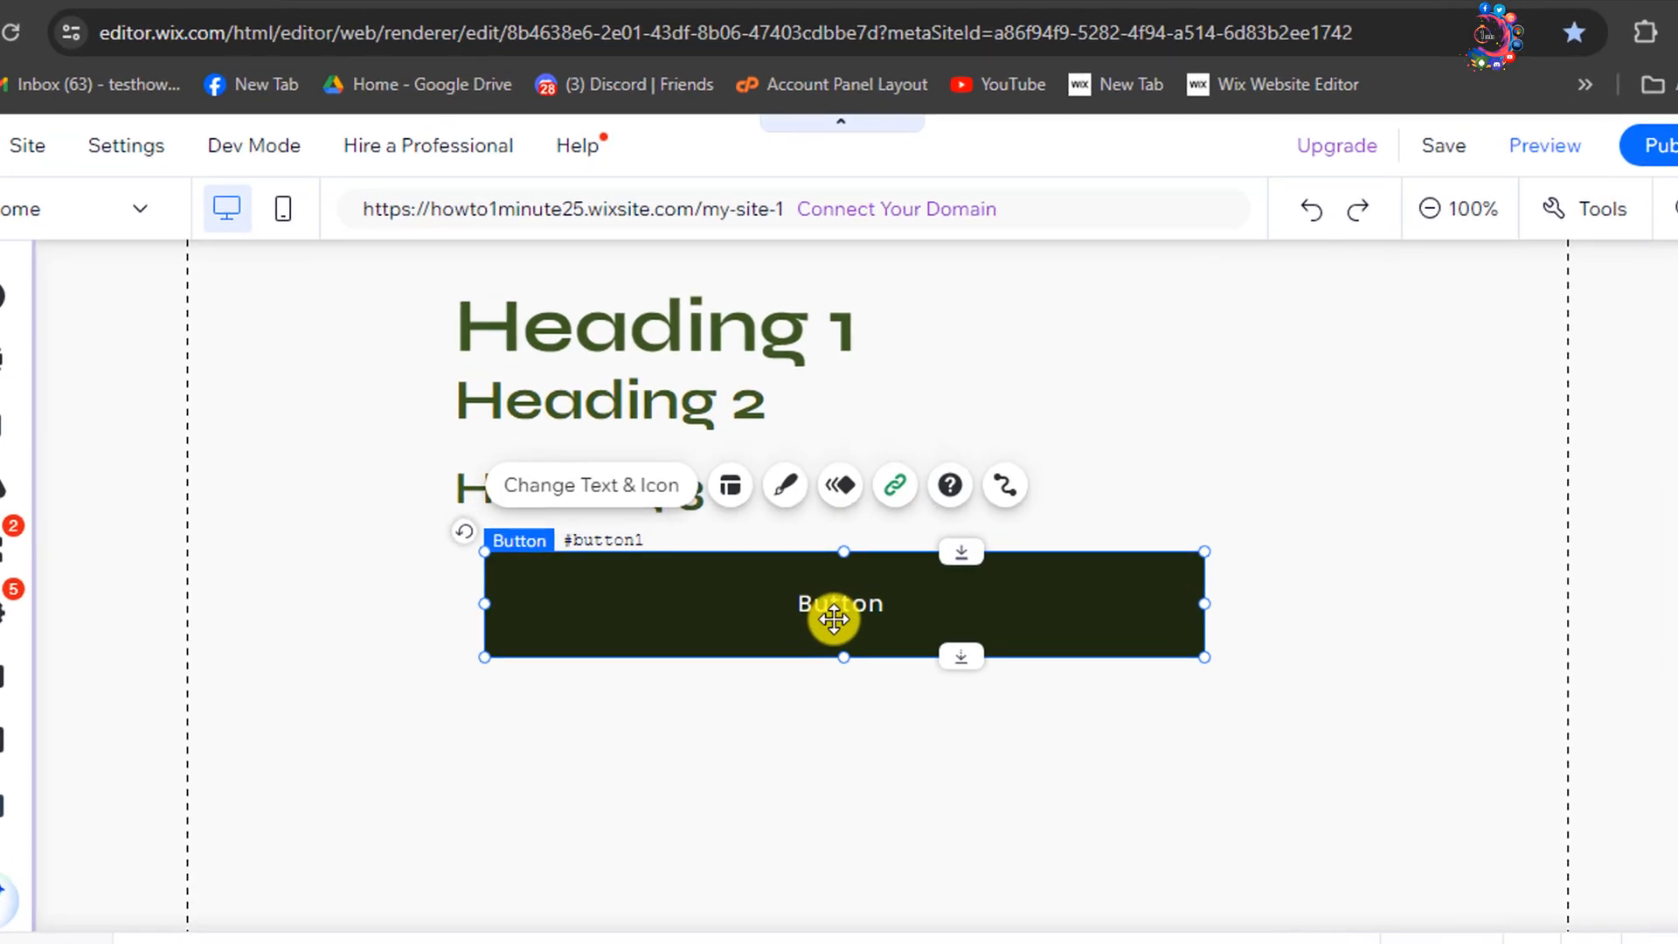
pyautogui.click(520, 515)
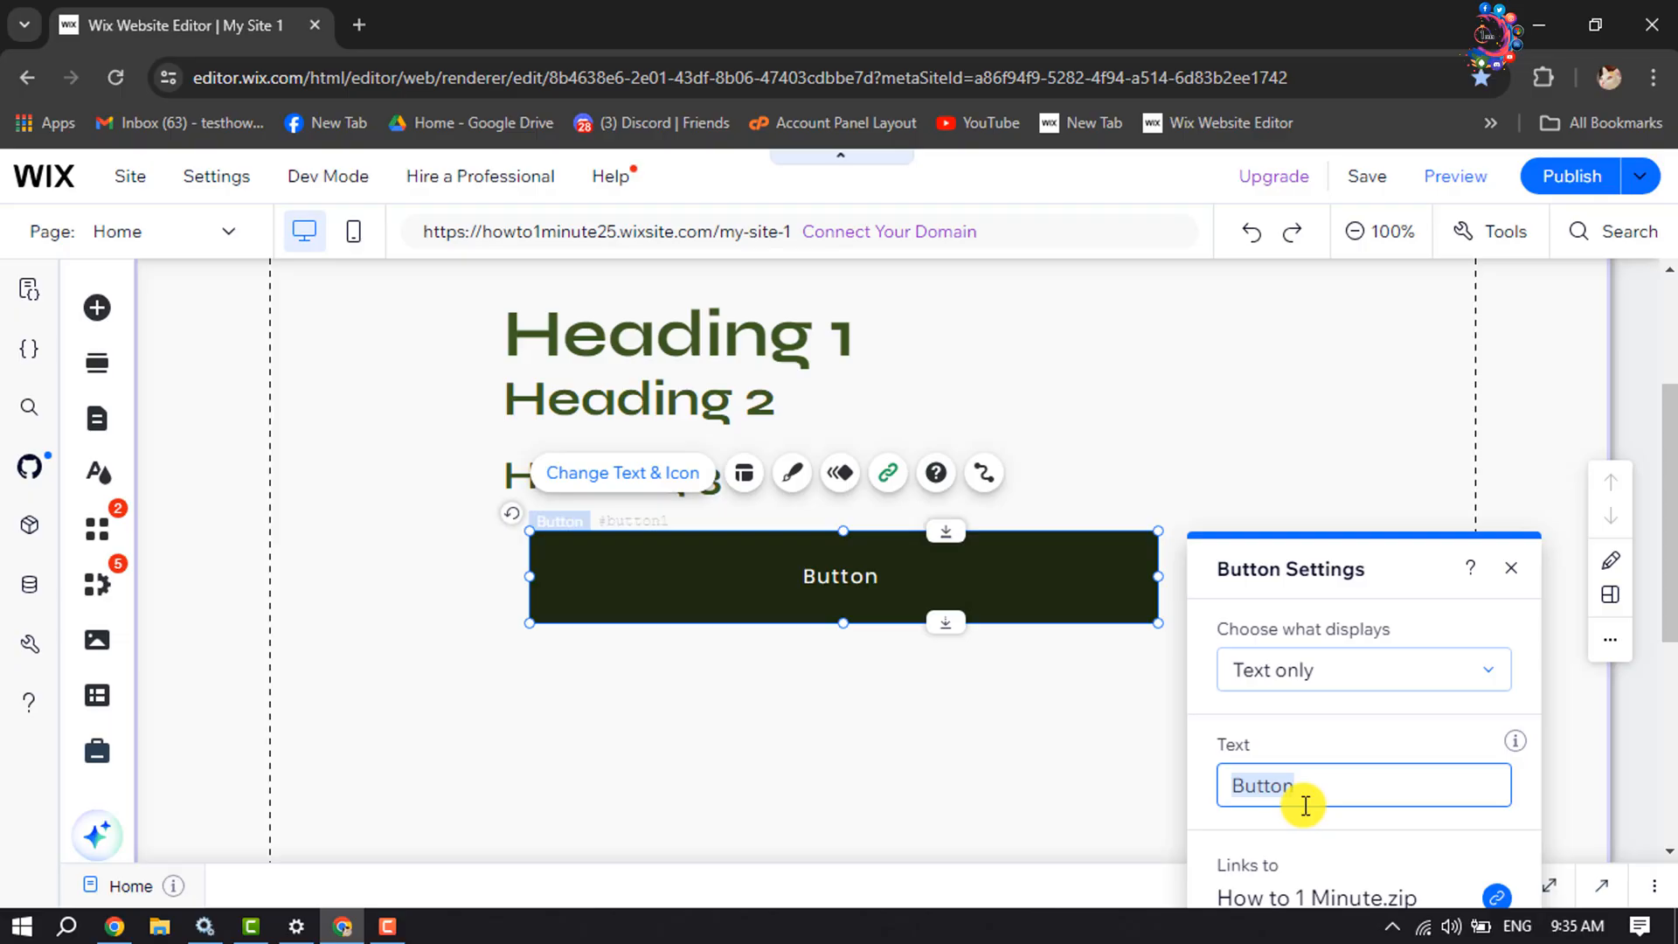
pyautogui.write('Download')
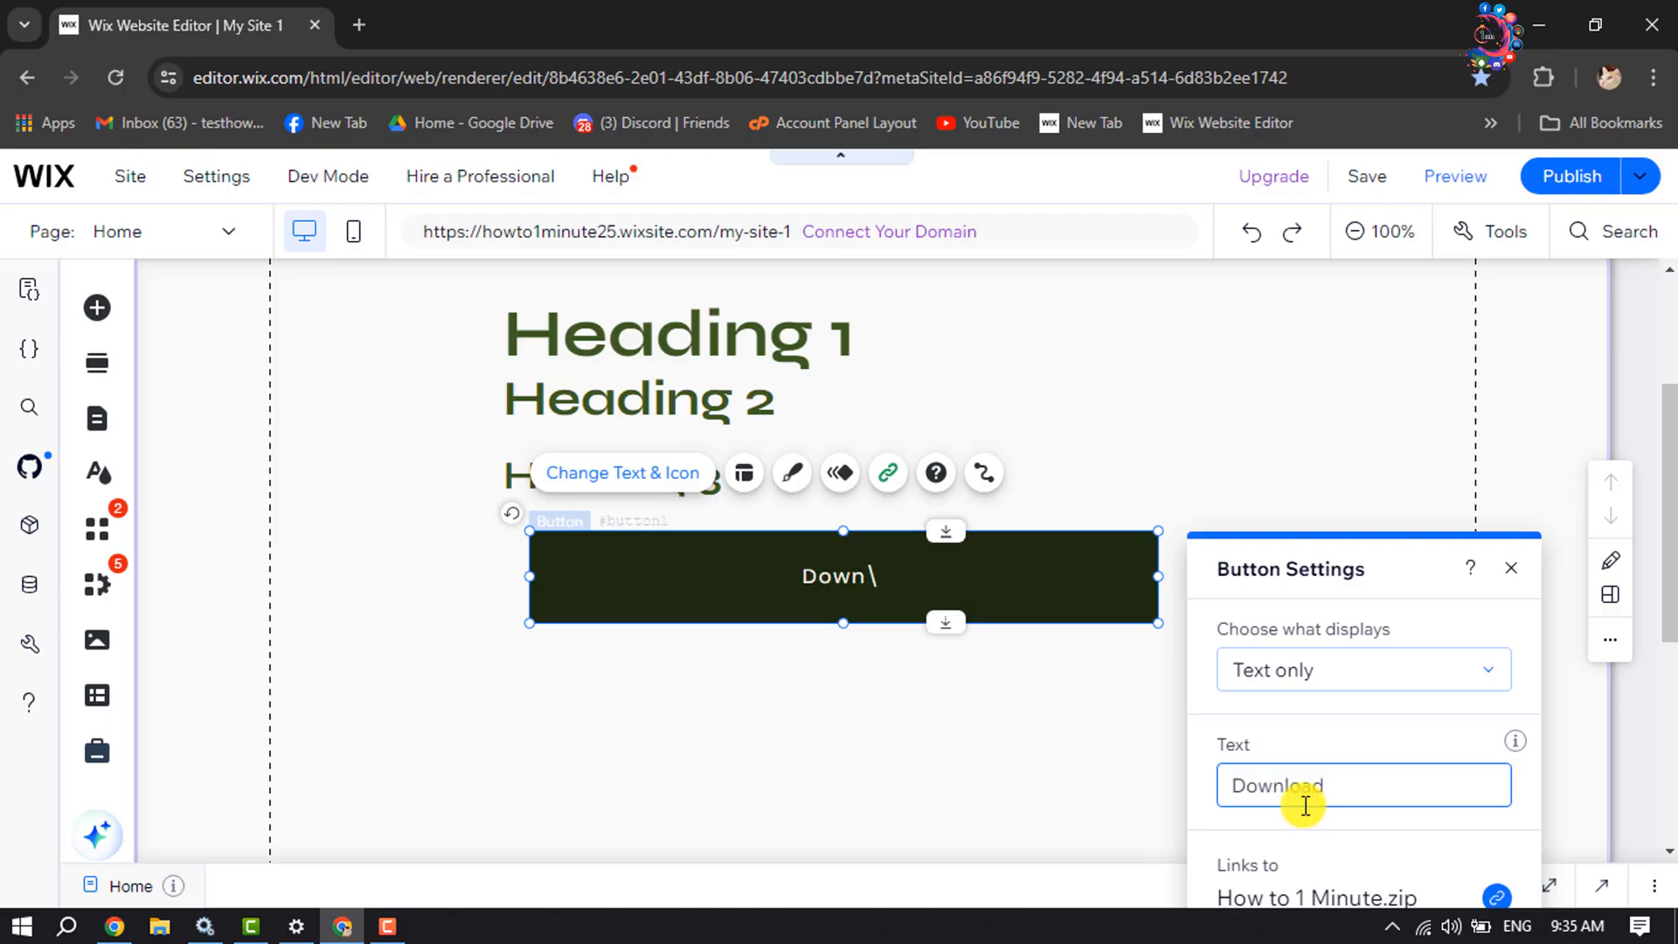
# Test the Download button's file download in the site preview and return to the editor.
pyautogui.click(1450, 184)
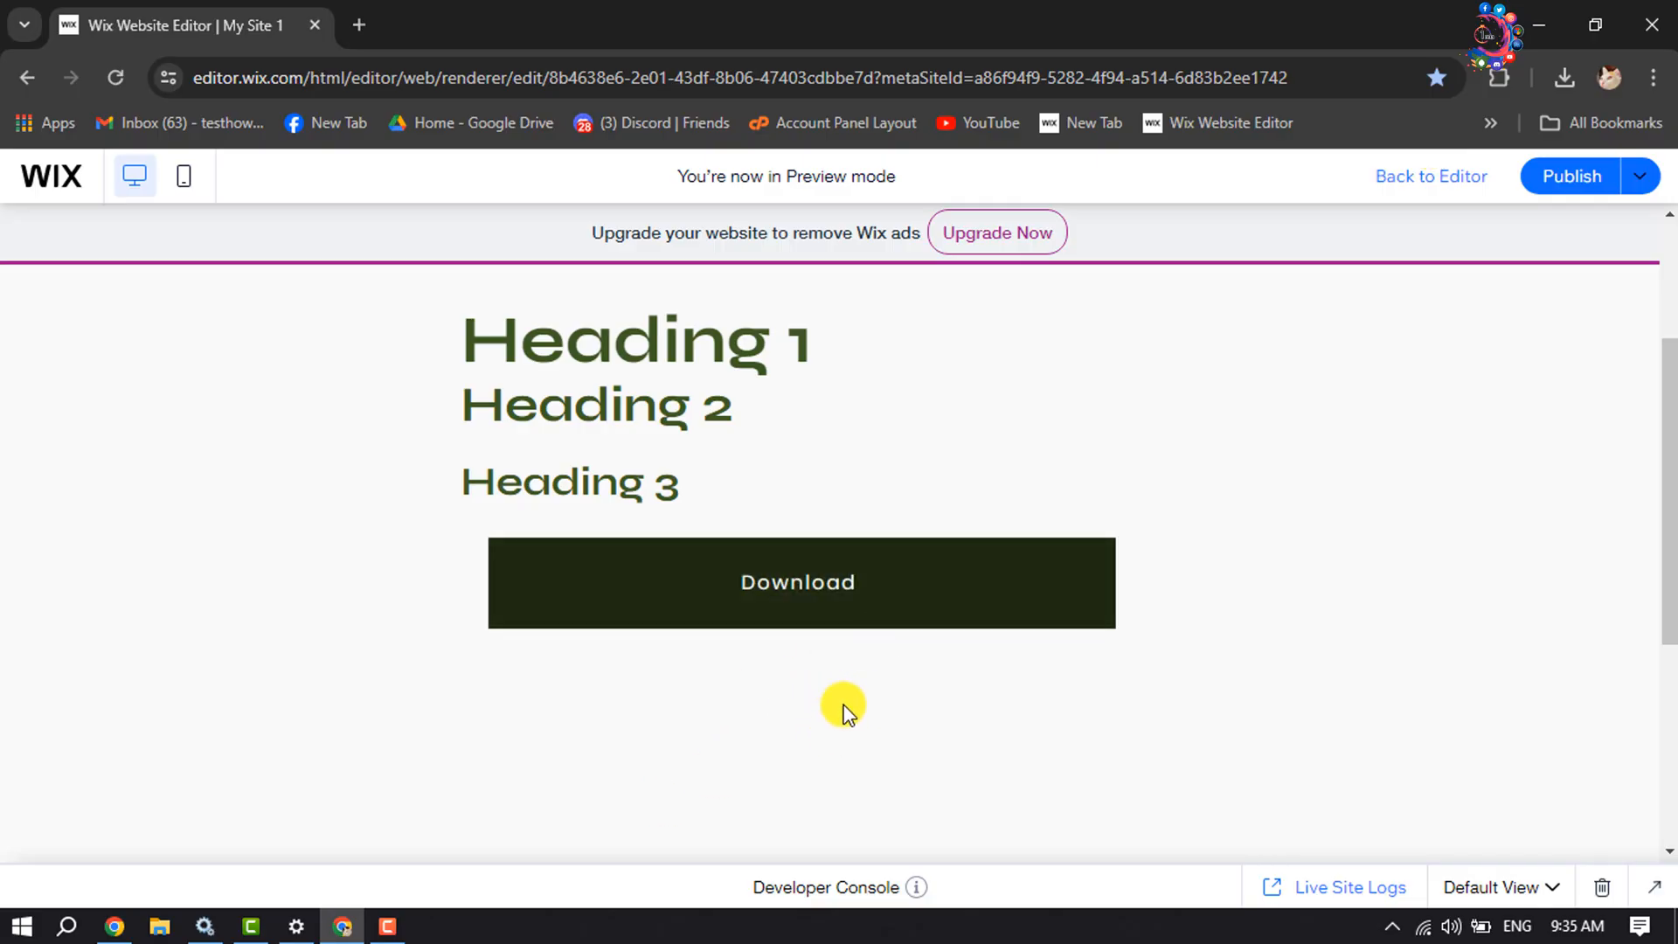
pyautogui.click(769, 601)
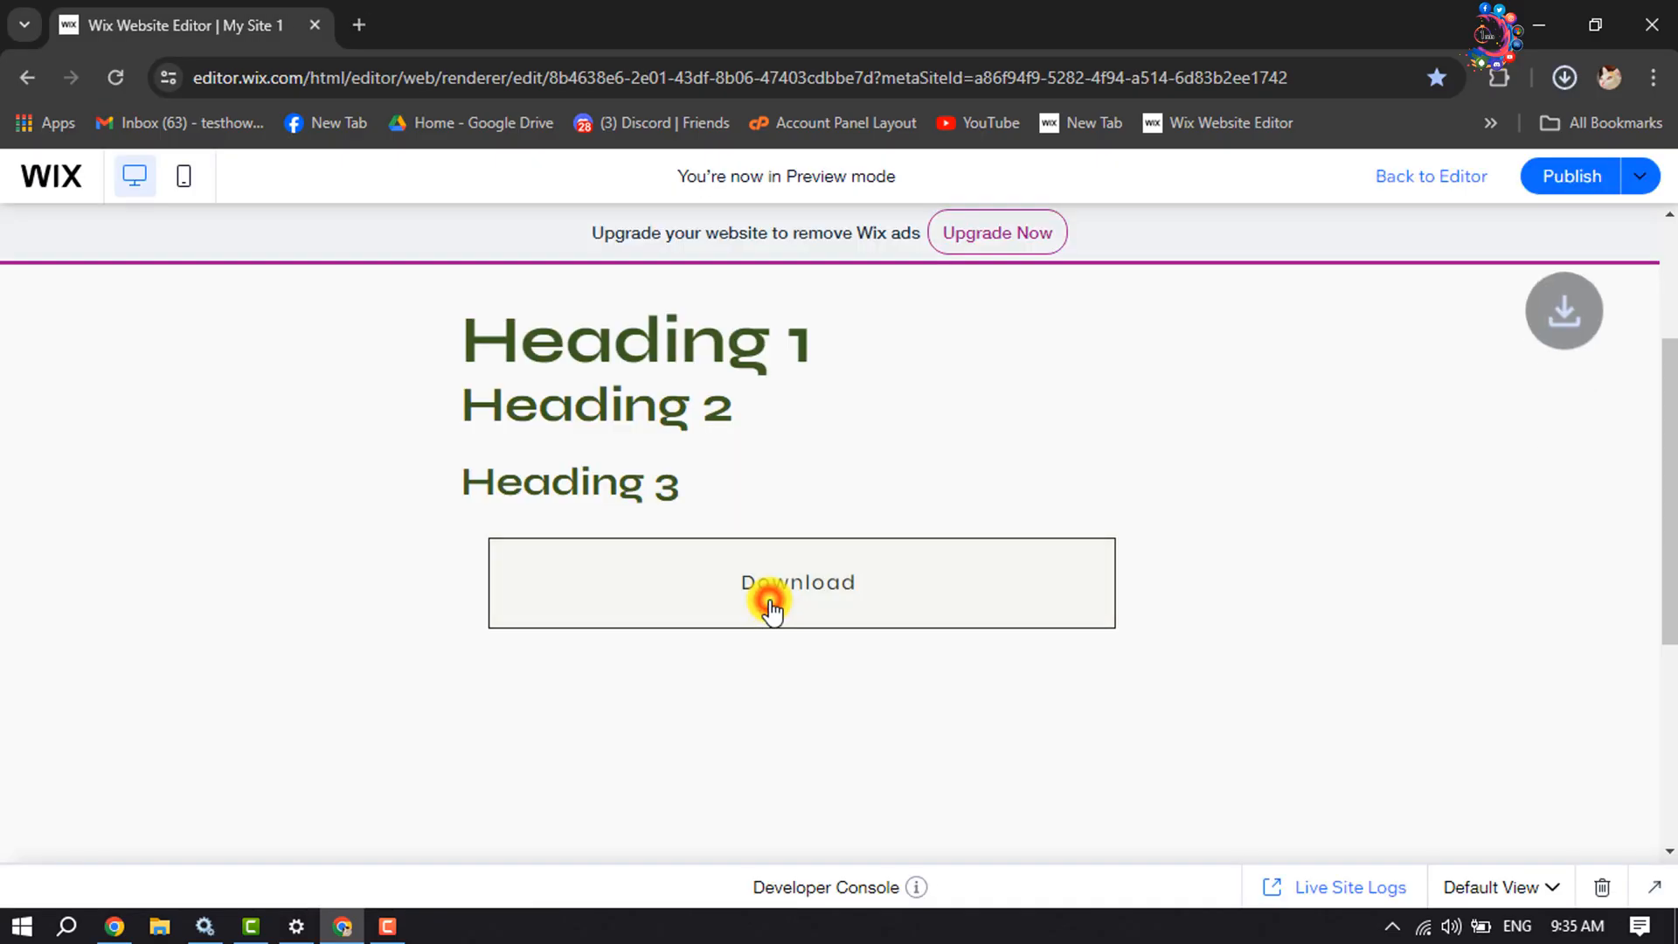
pyautogui.click(1566, 77)
pyautogui.click(1265, 560)
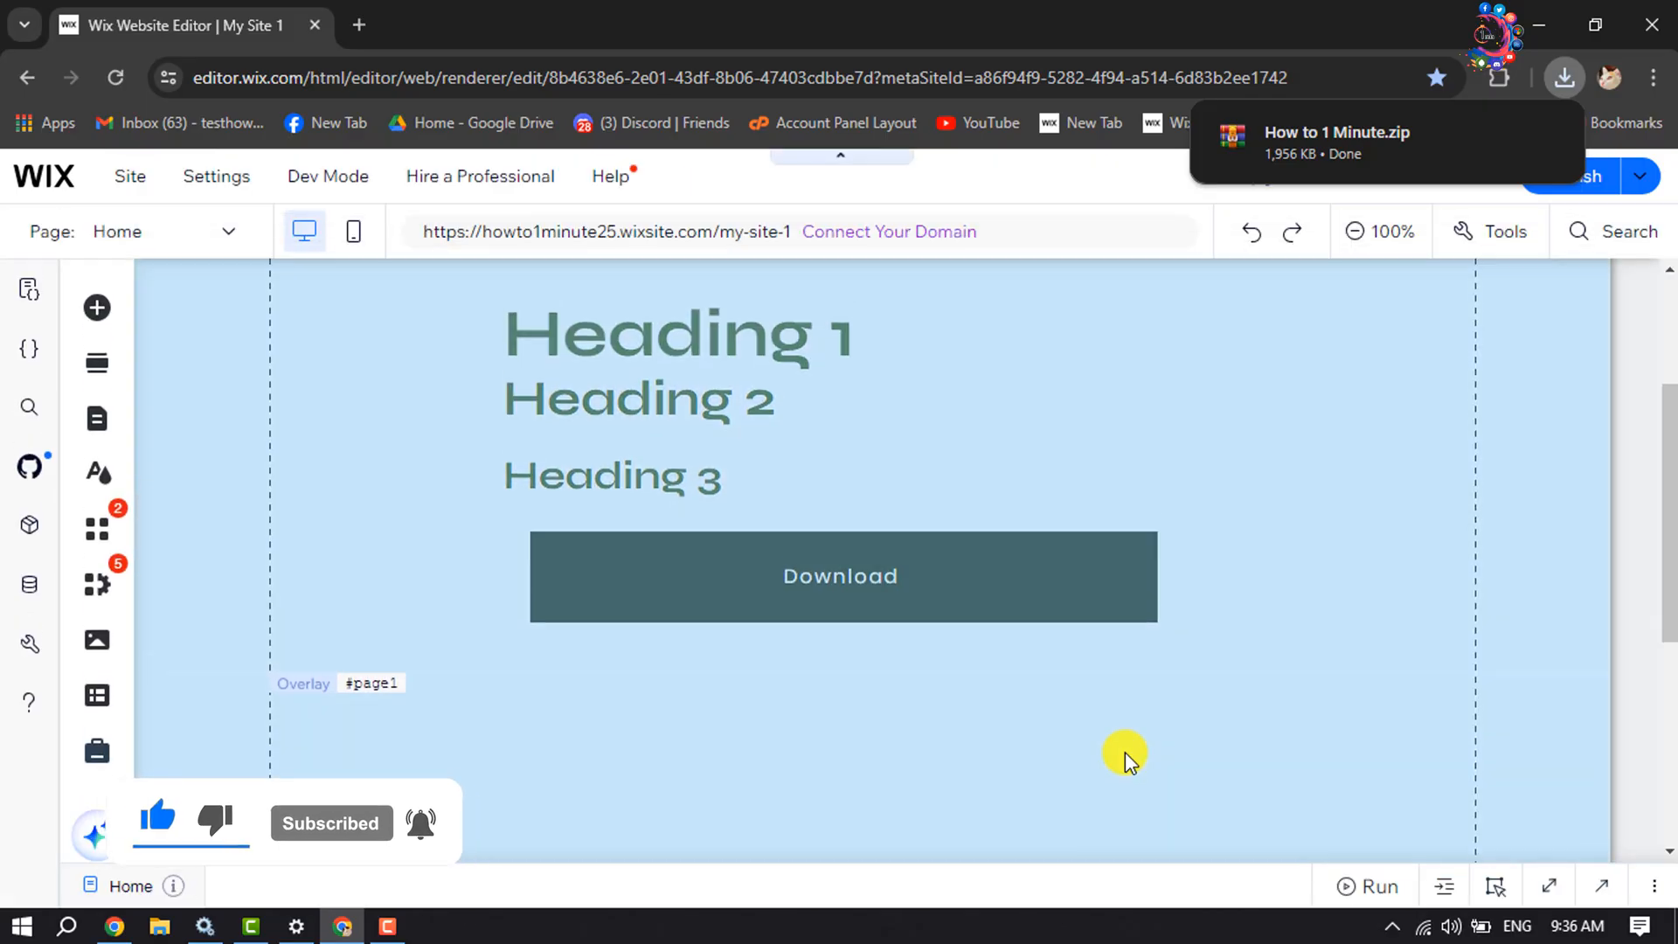
pyautogui.click(1125, 757)
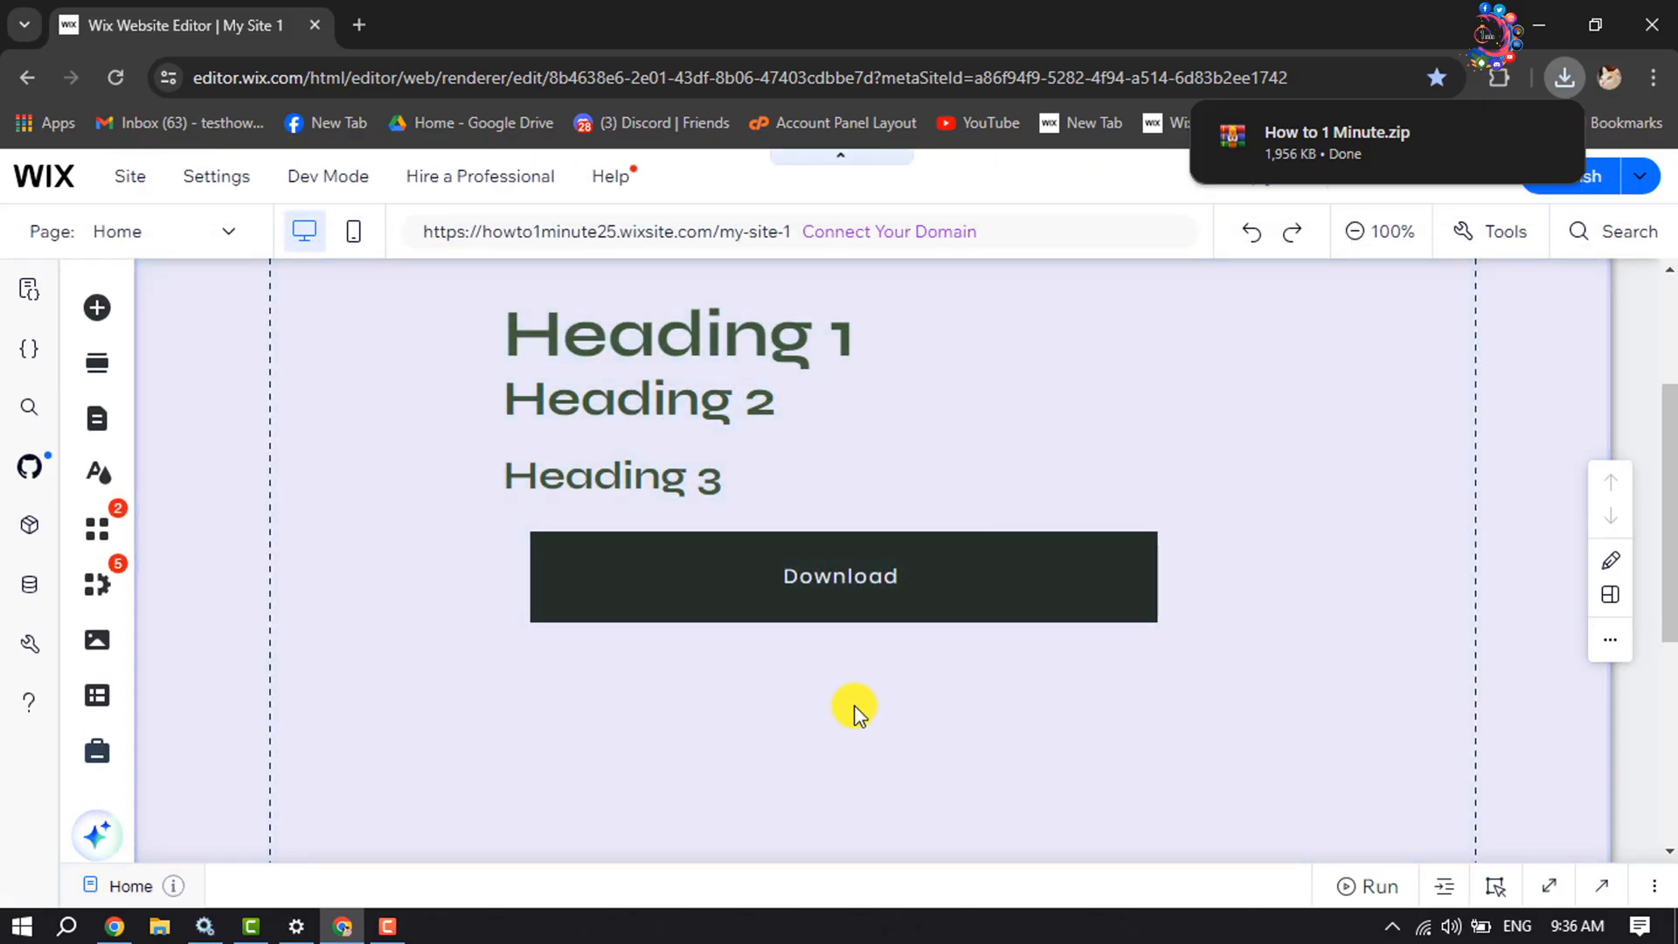
pyautogui.click(872, 674)
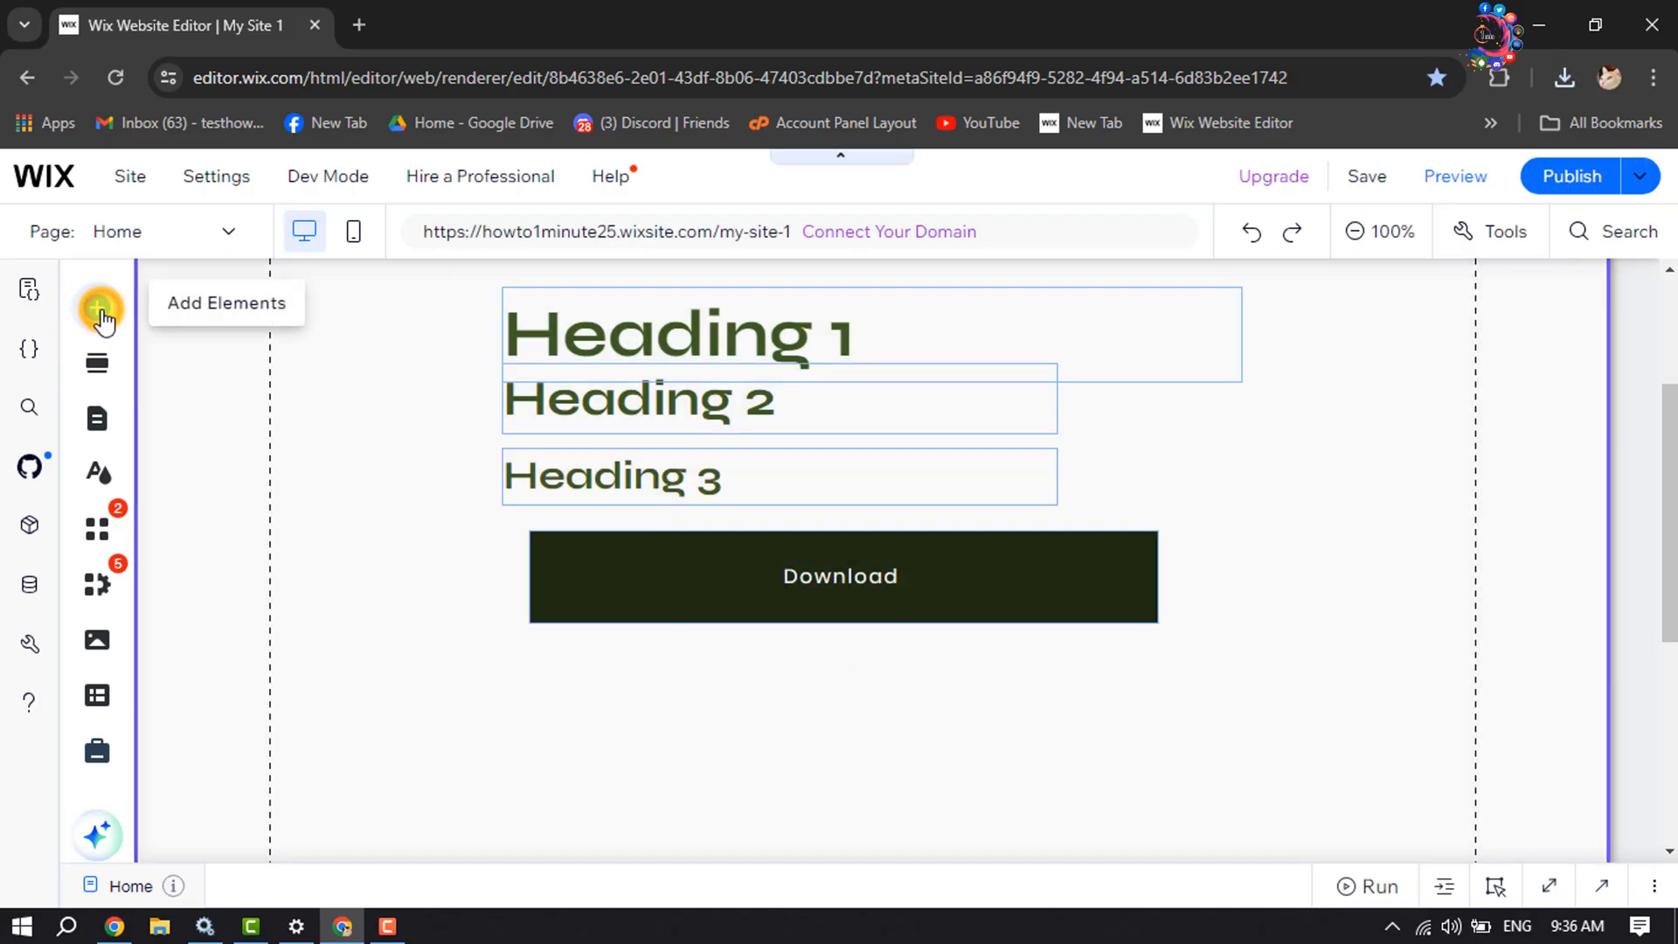
# Add a Heading 5 themed text element and place it below the Download button.
pyautogui.click(99, 311)
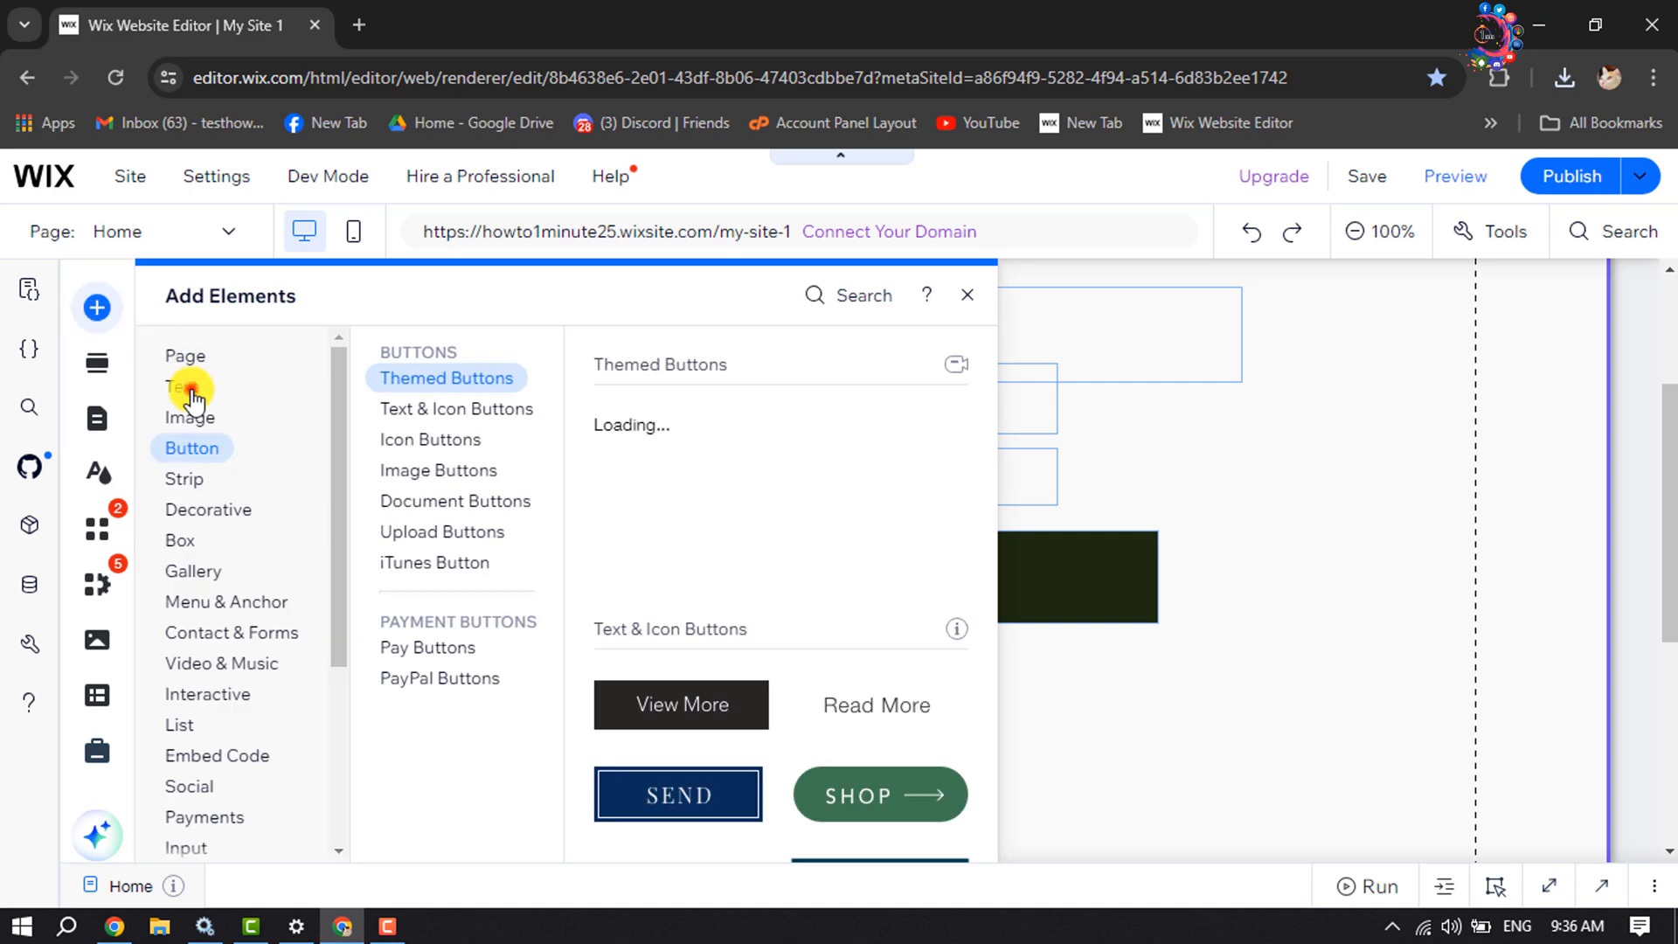
pyautogui.click(190, 391)
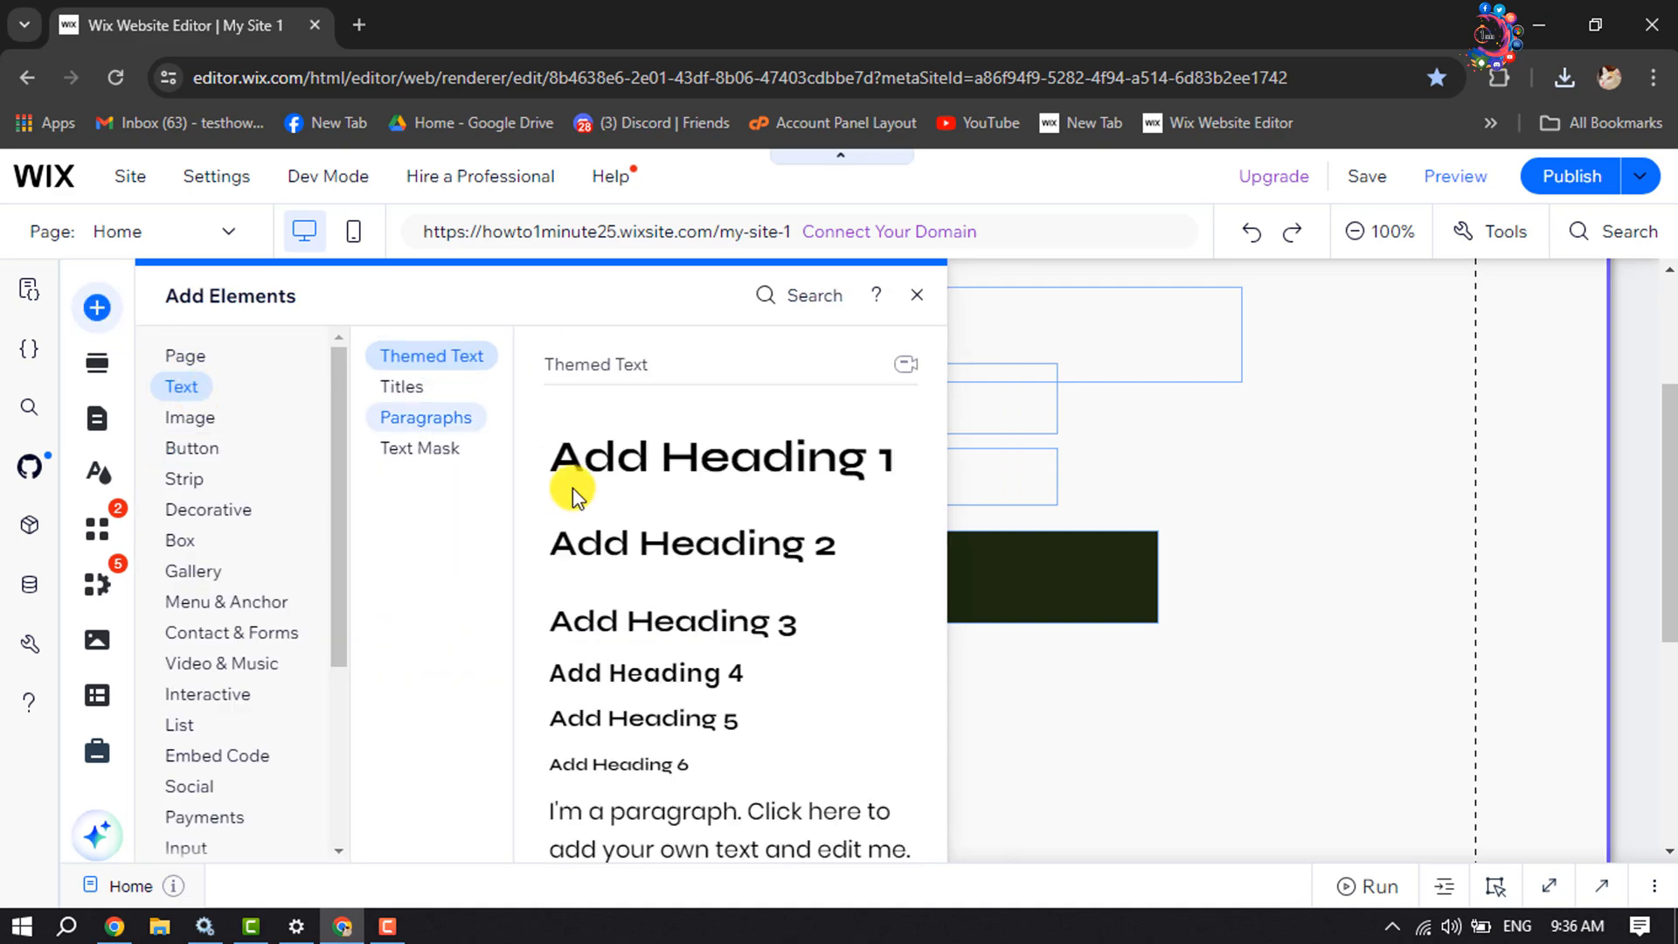
pyautogui.click(627, 725)
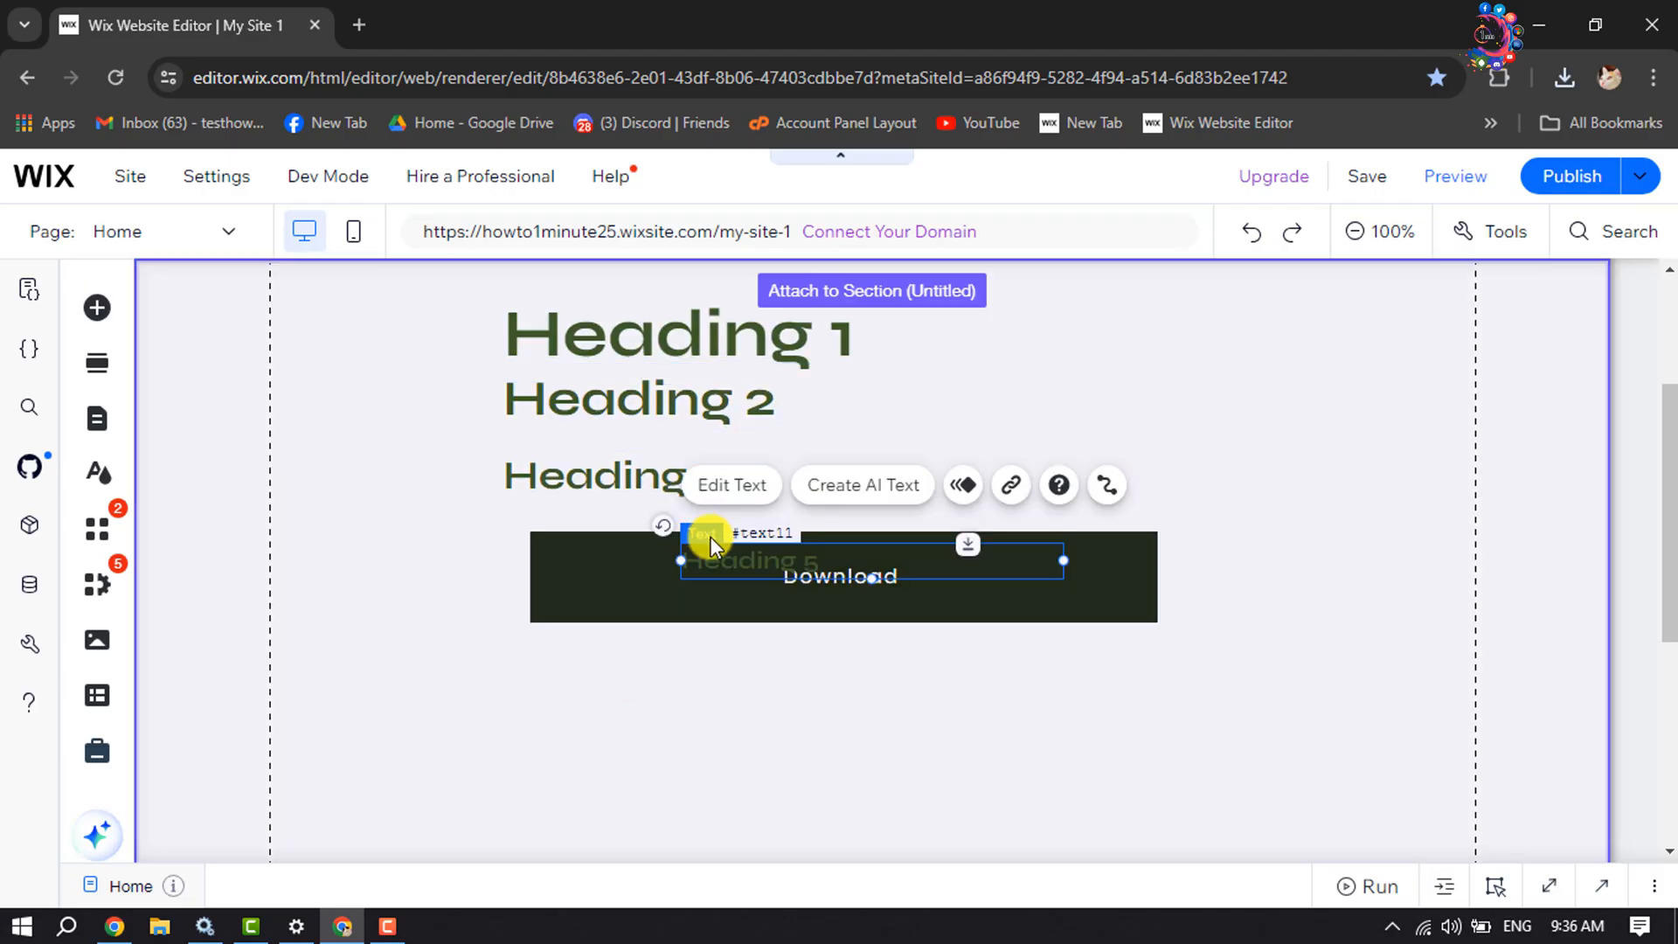
pyautogui.moveTo(727, 563); pyautogui.dragTo(617, 729)
# Replace the Heading 5 text with "Click here to download the document" and widen its box to fit one line.
pyautogui.doubleClick(616, 730)
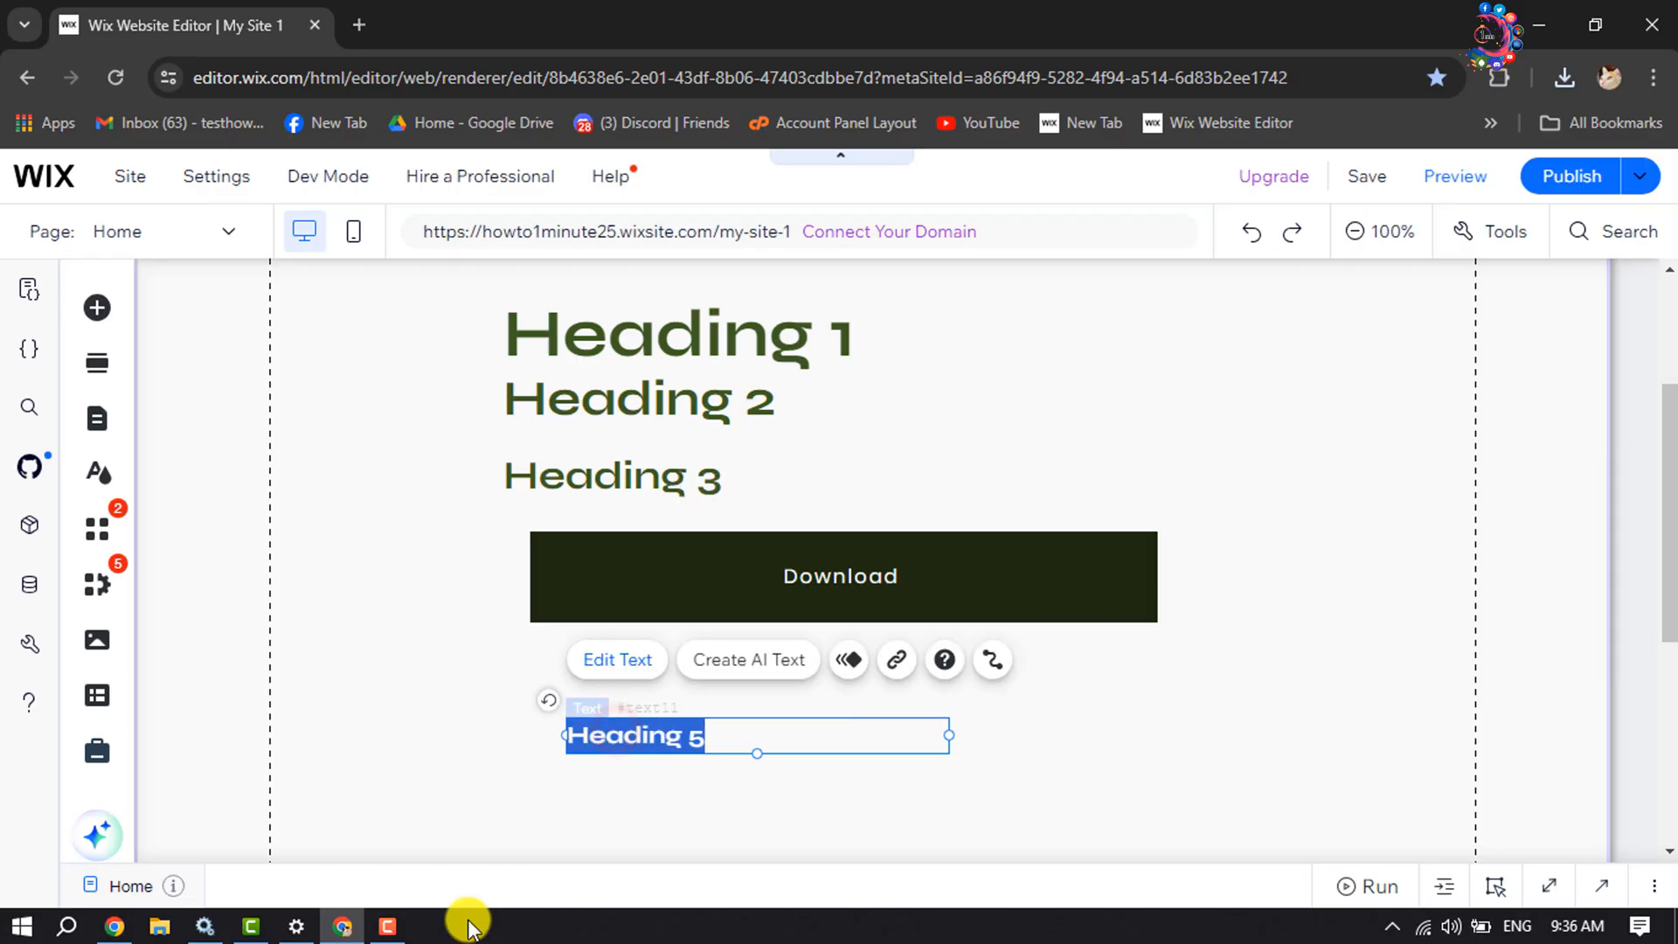
pyautogui.write('Click here to download the')
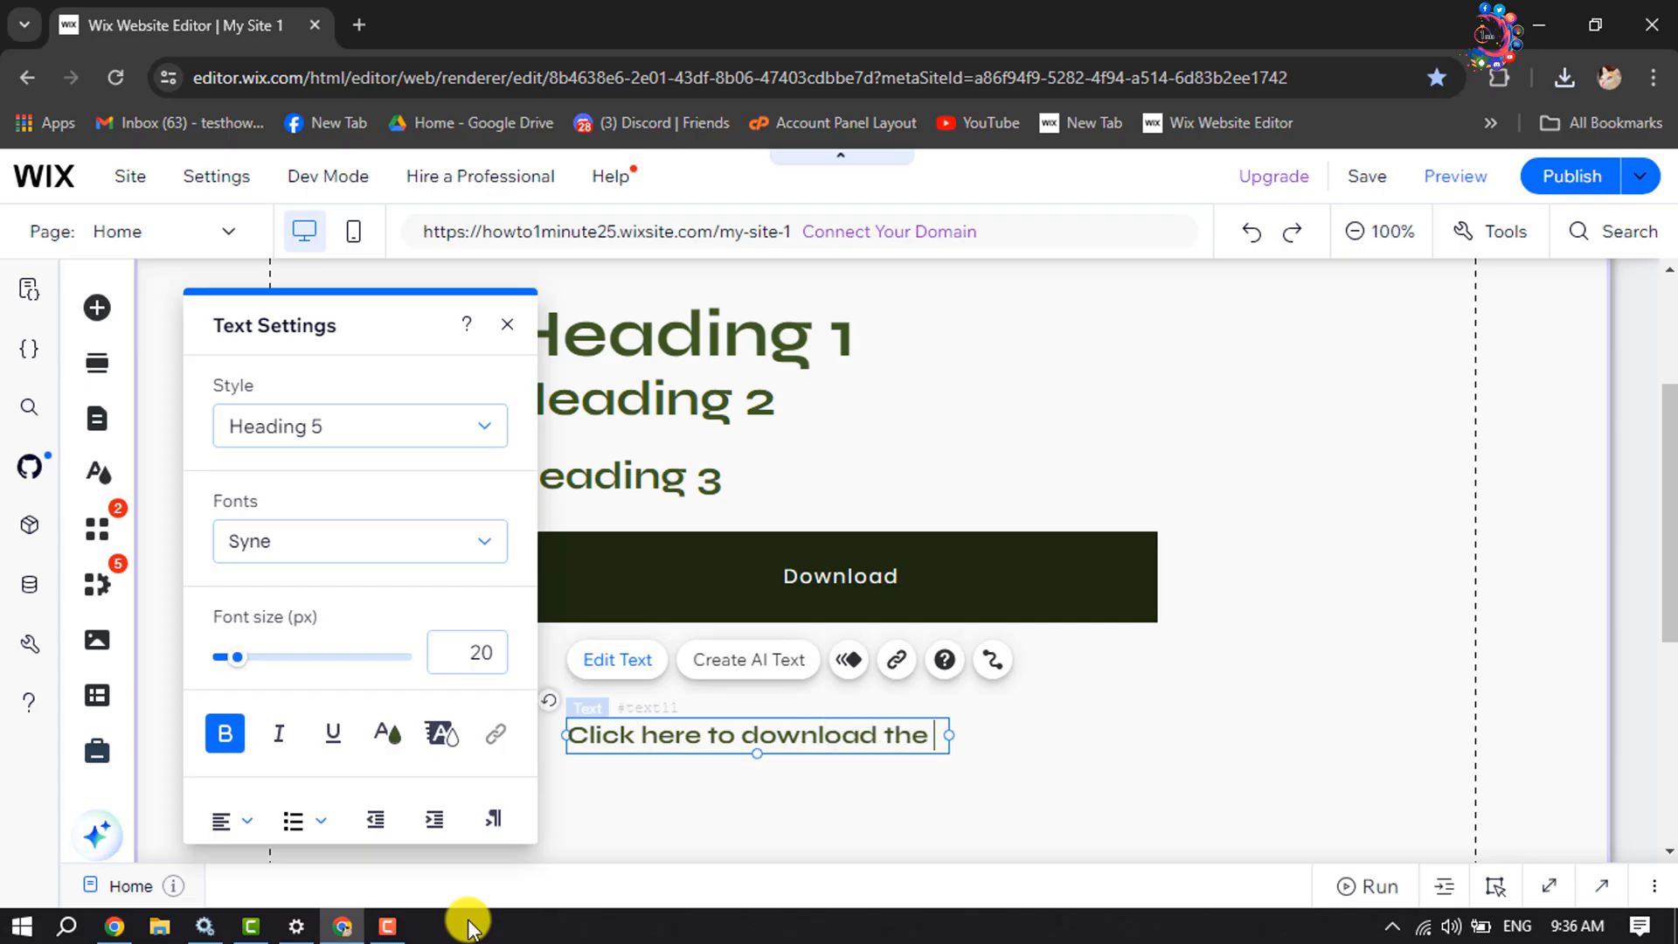
pyautogui.write('docuemnt')
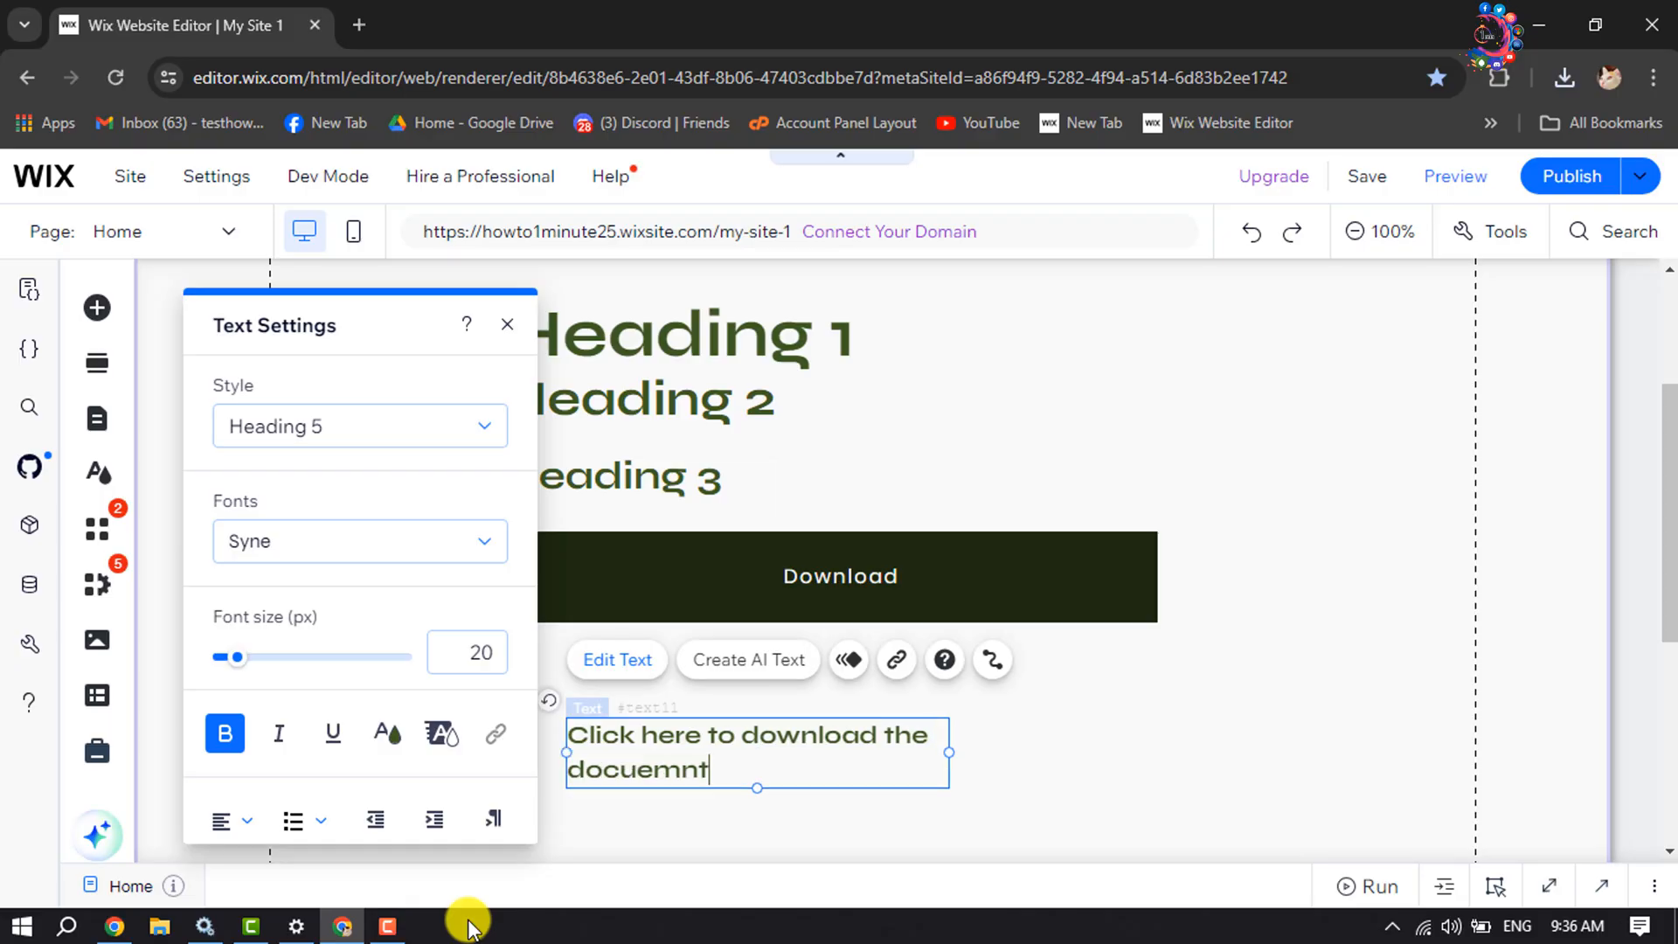
pyautogui.press('BackSpace')
pyautogui.press('BackSpace')
pyautogui.press('BackSpace')
pyautogui.press('BackSpace')
pyautogui.press('BackSpace')
pyautogui.write('ument')
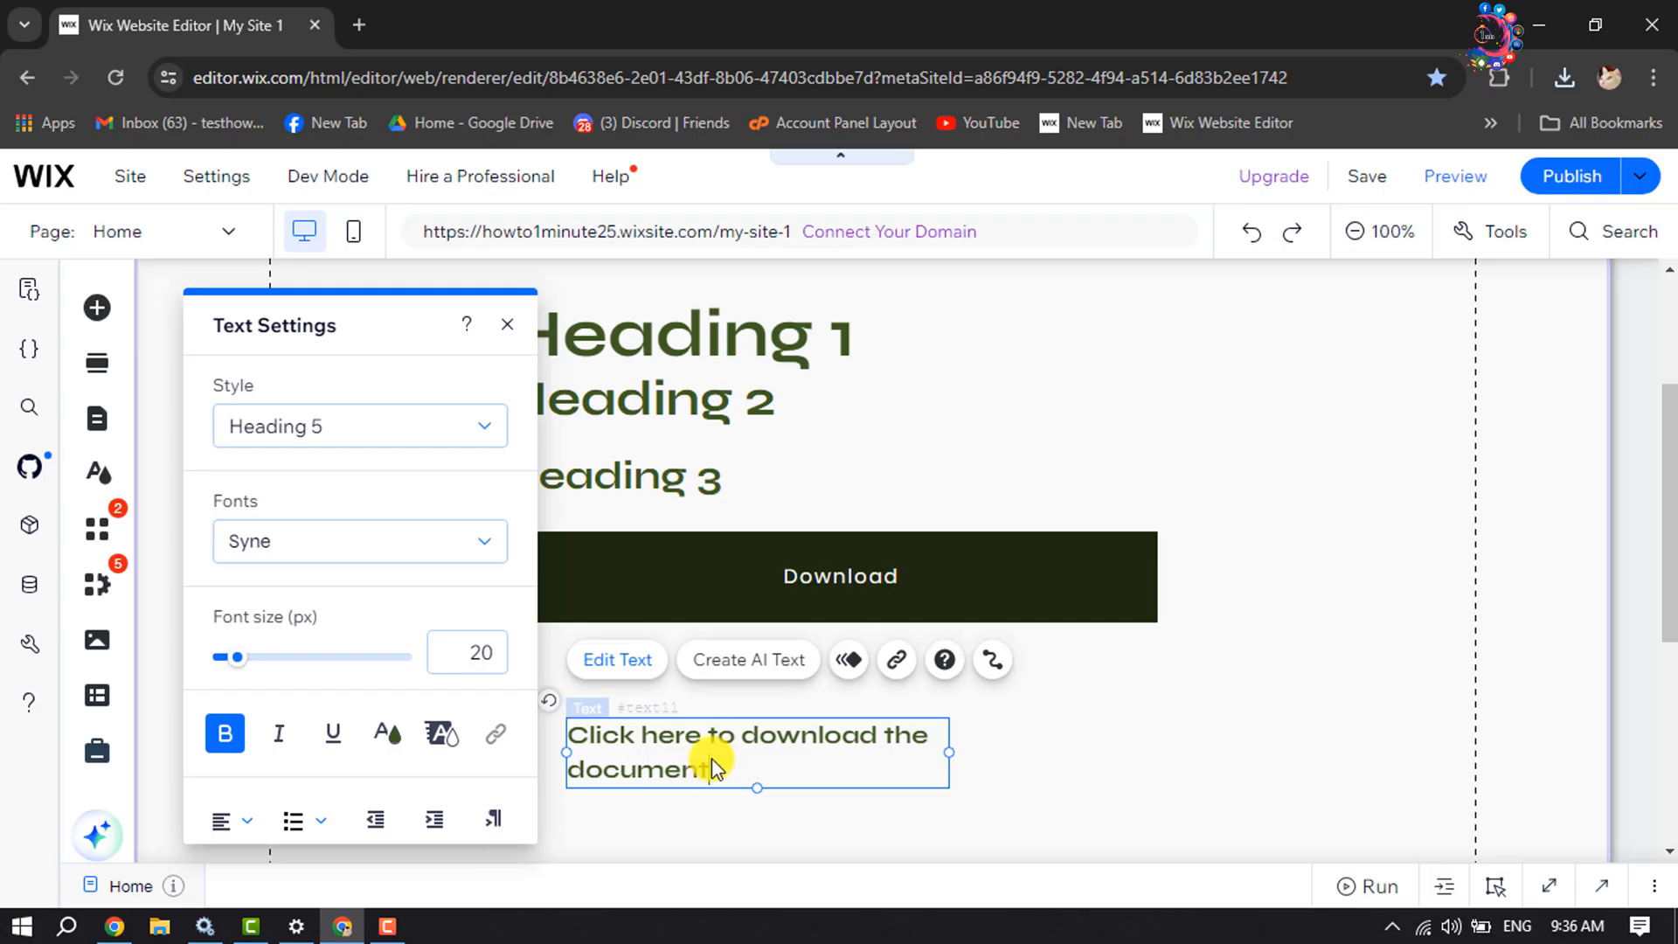
pyautogui.moveTo(949, 752); pyautogui.dragTo(1129, 735)
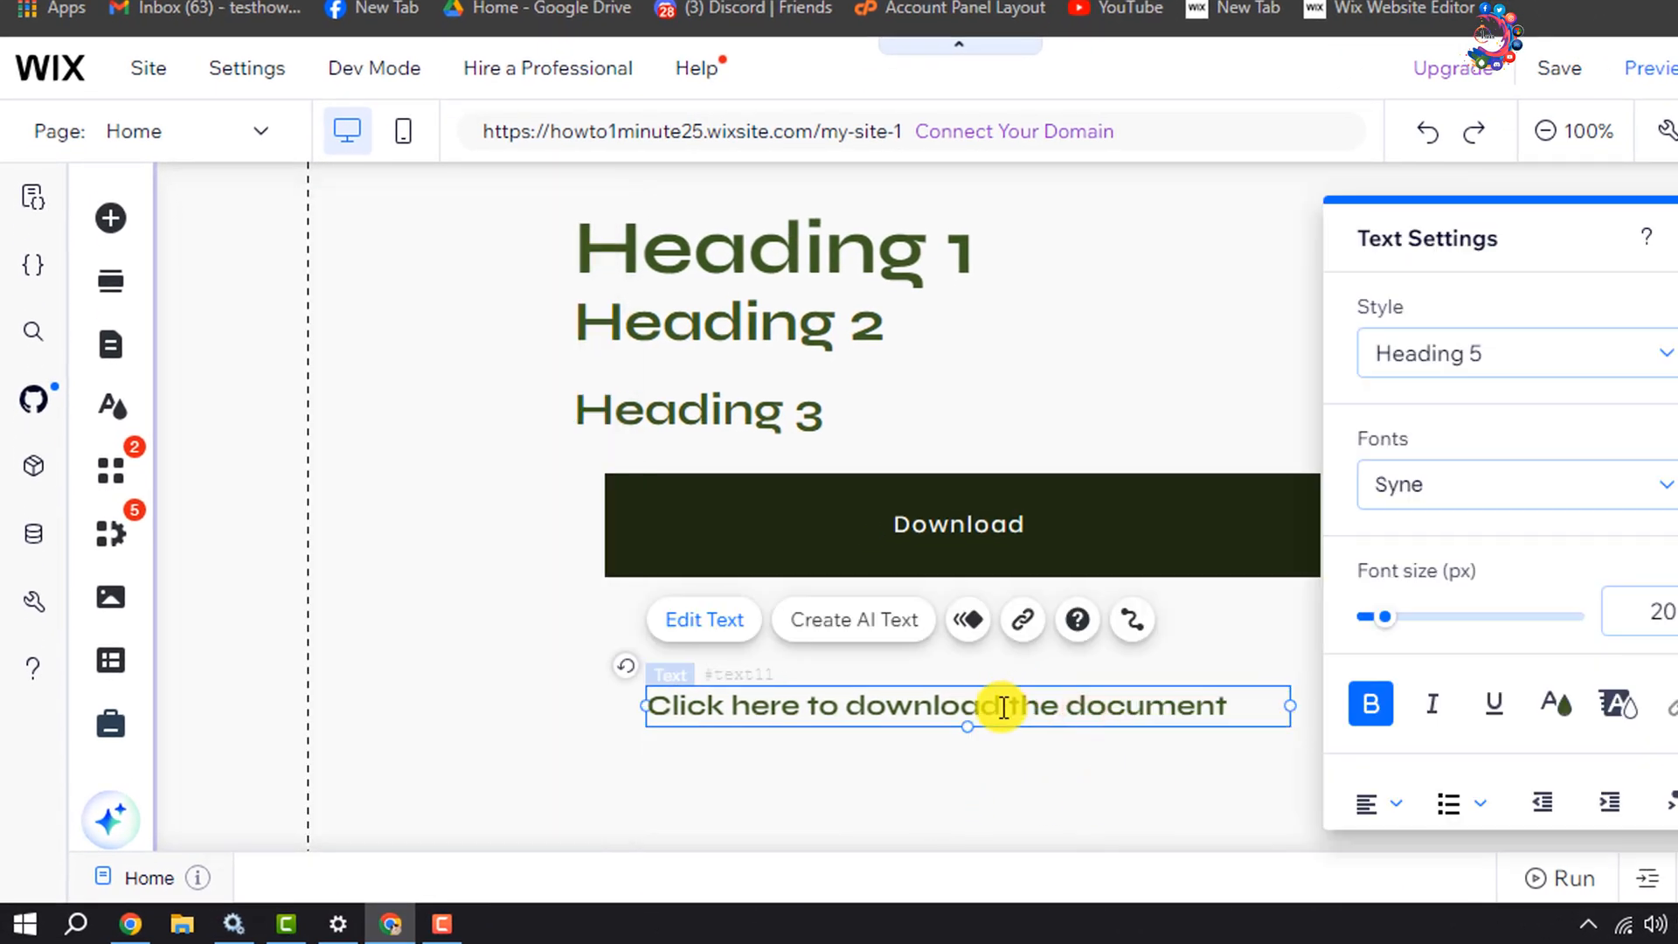
pyautogui.click(931, 757)
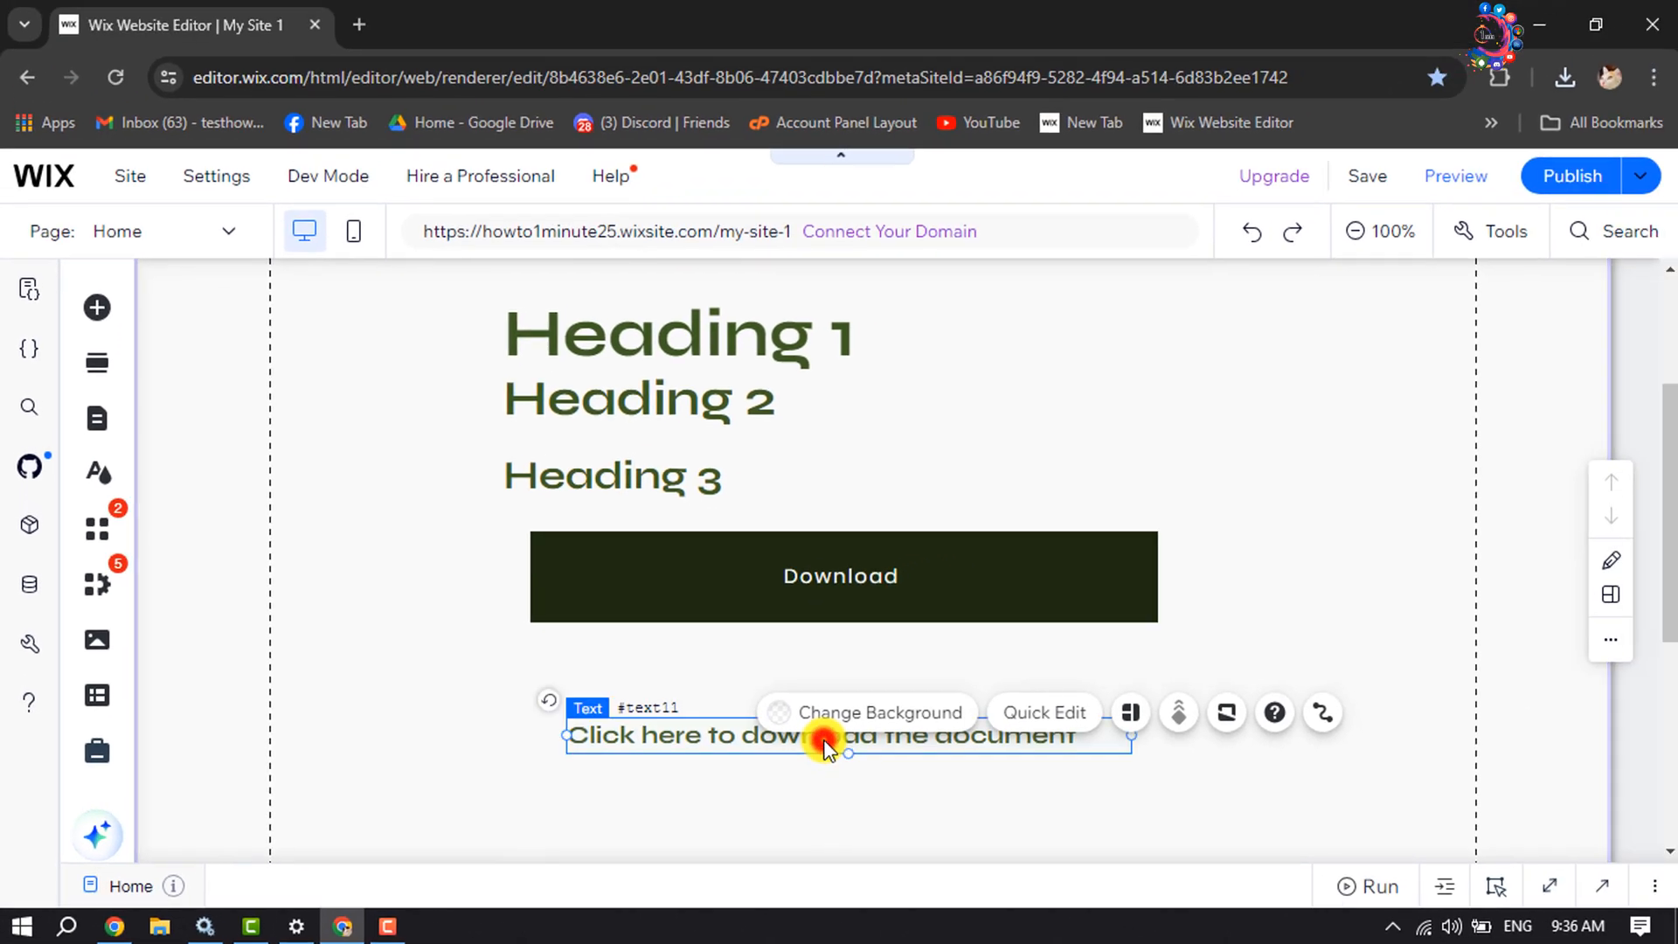
# Link the "Click here to download the document" text to the site document lemon_tea_3 (2).zip.
pyautogui.doubleClick(937, 708)
pyautogui.click(766, 736)
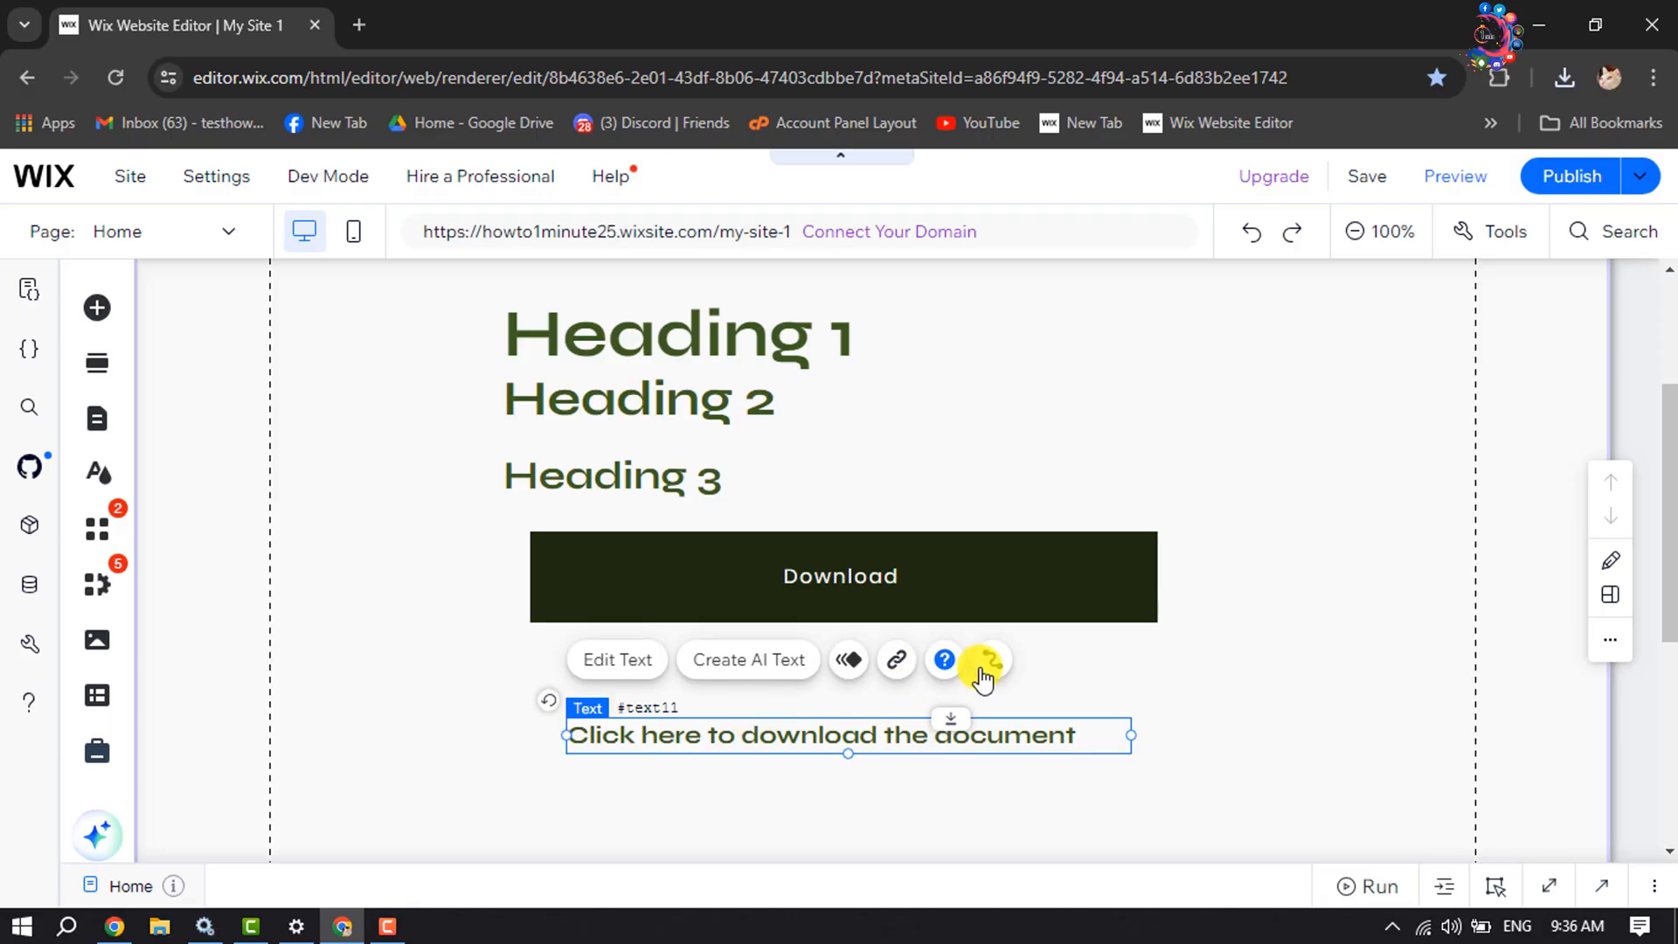
pyautogui.click(898, 661)
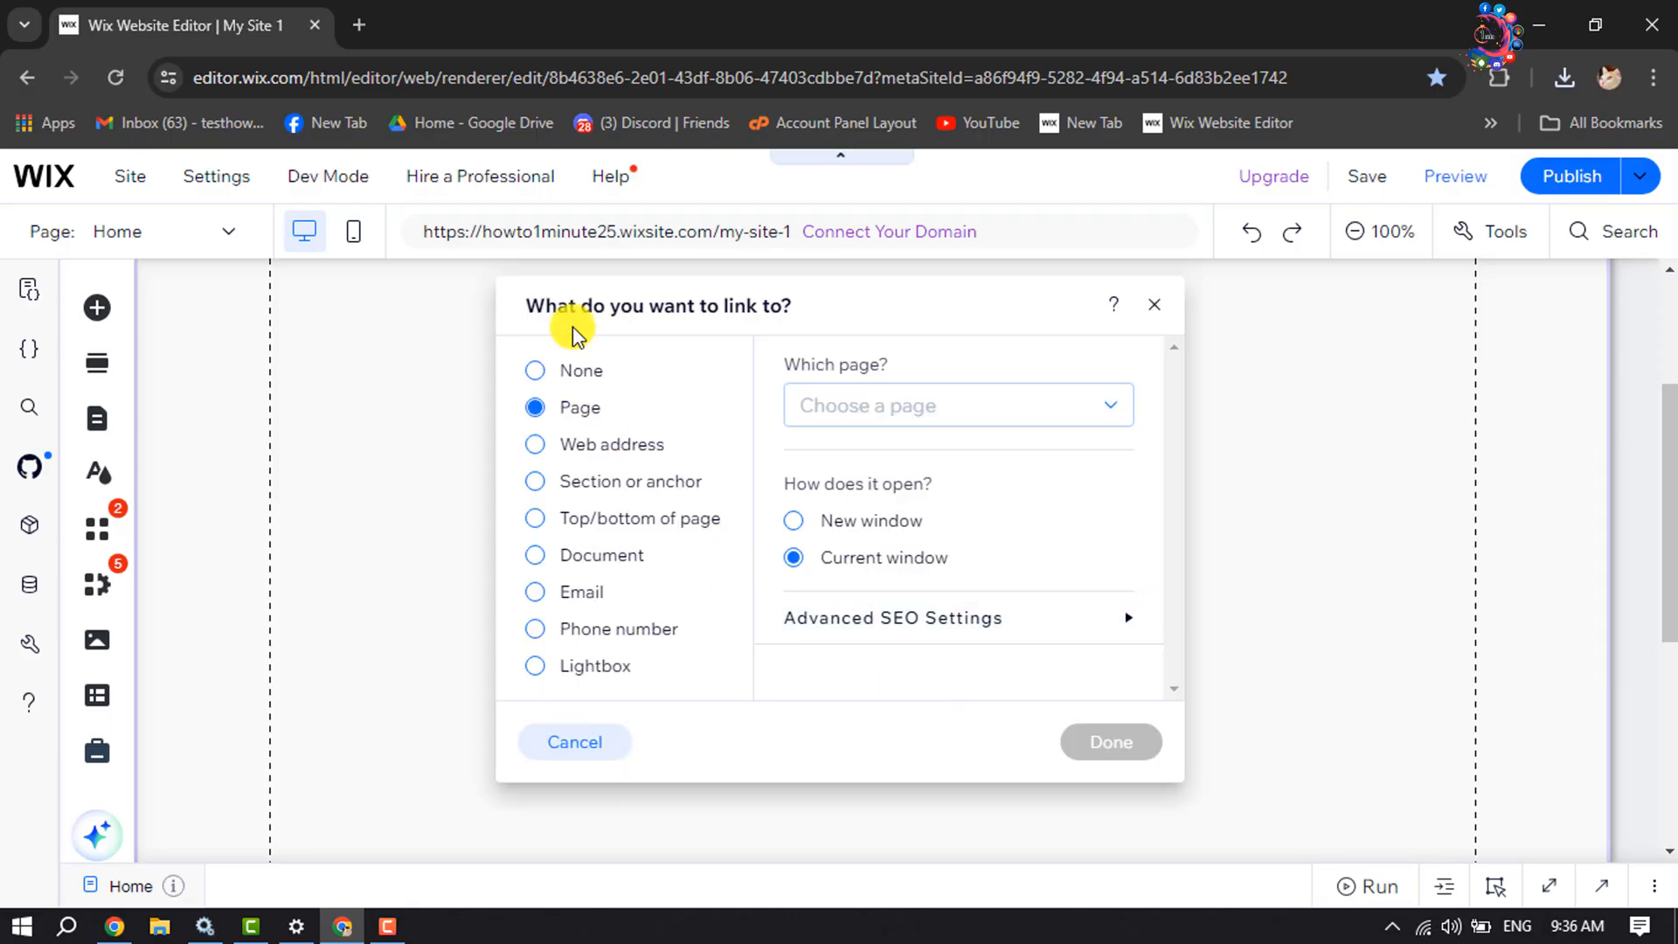
pyautogui.click(535, 555)
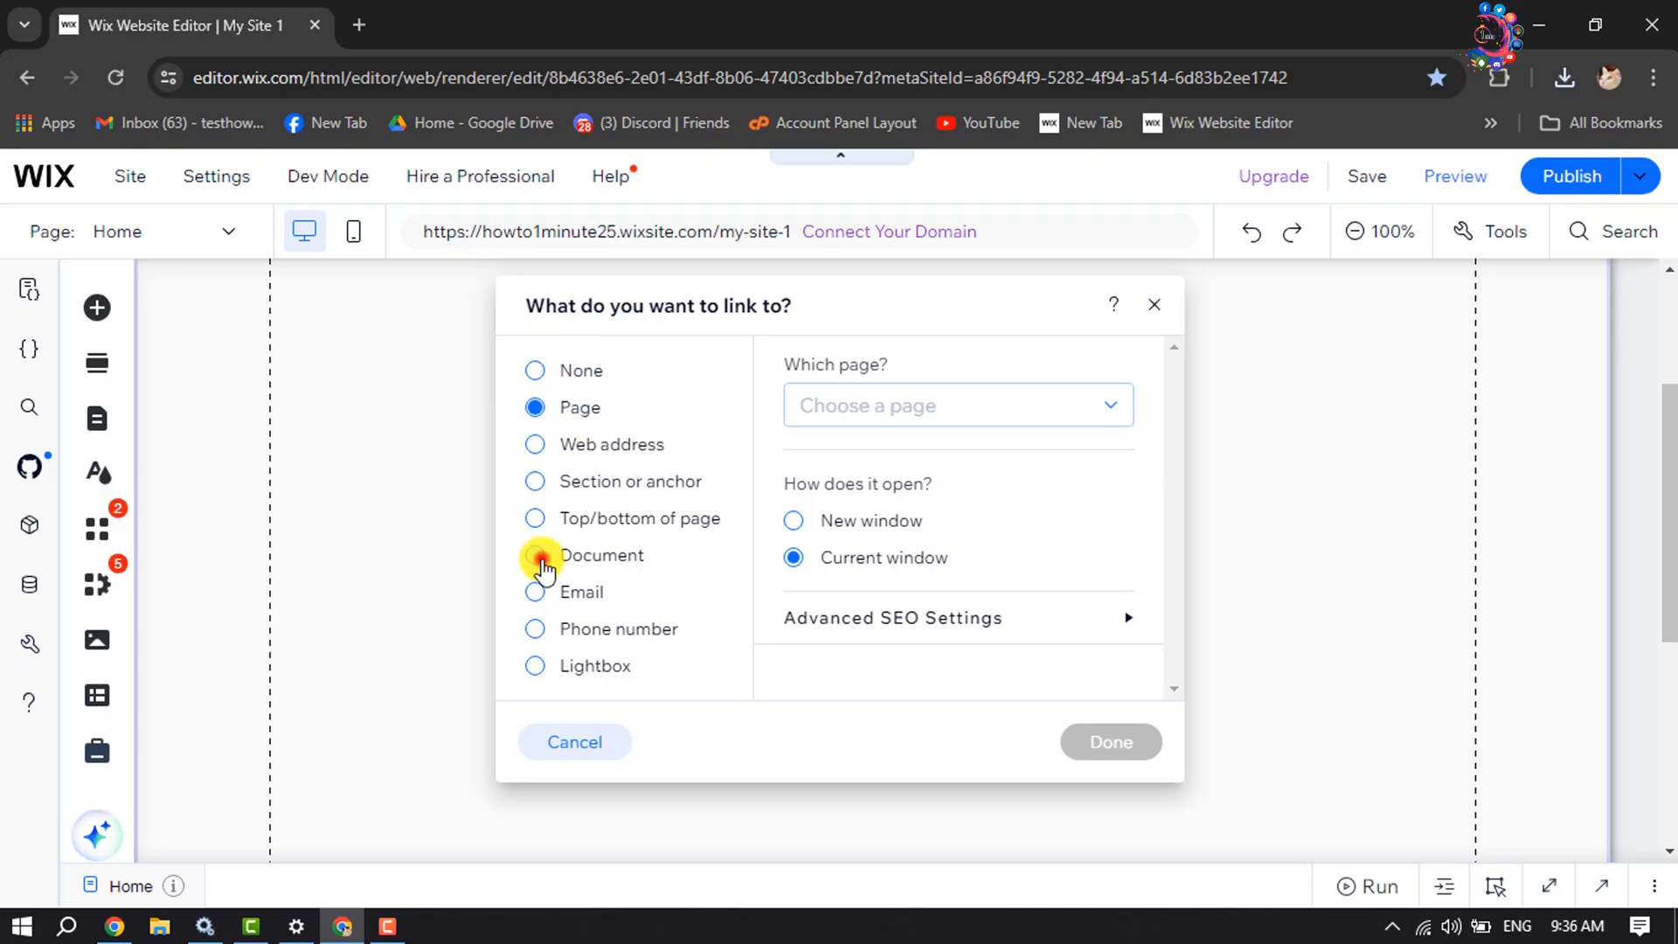
pyautogui.click(968, 418)
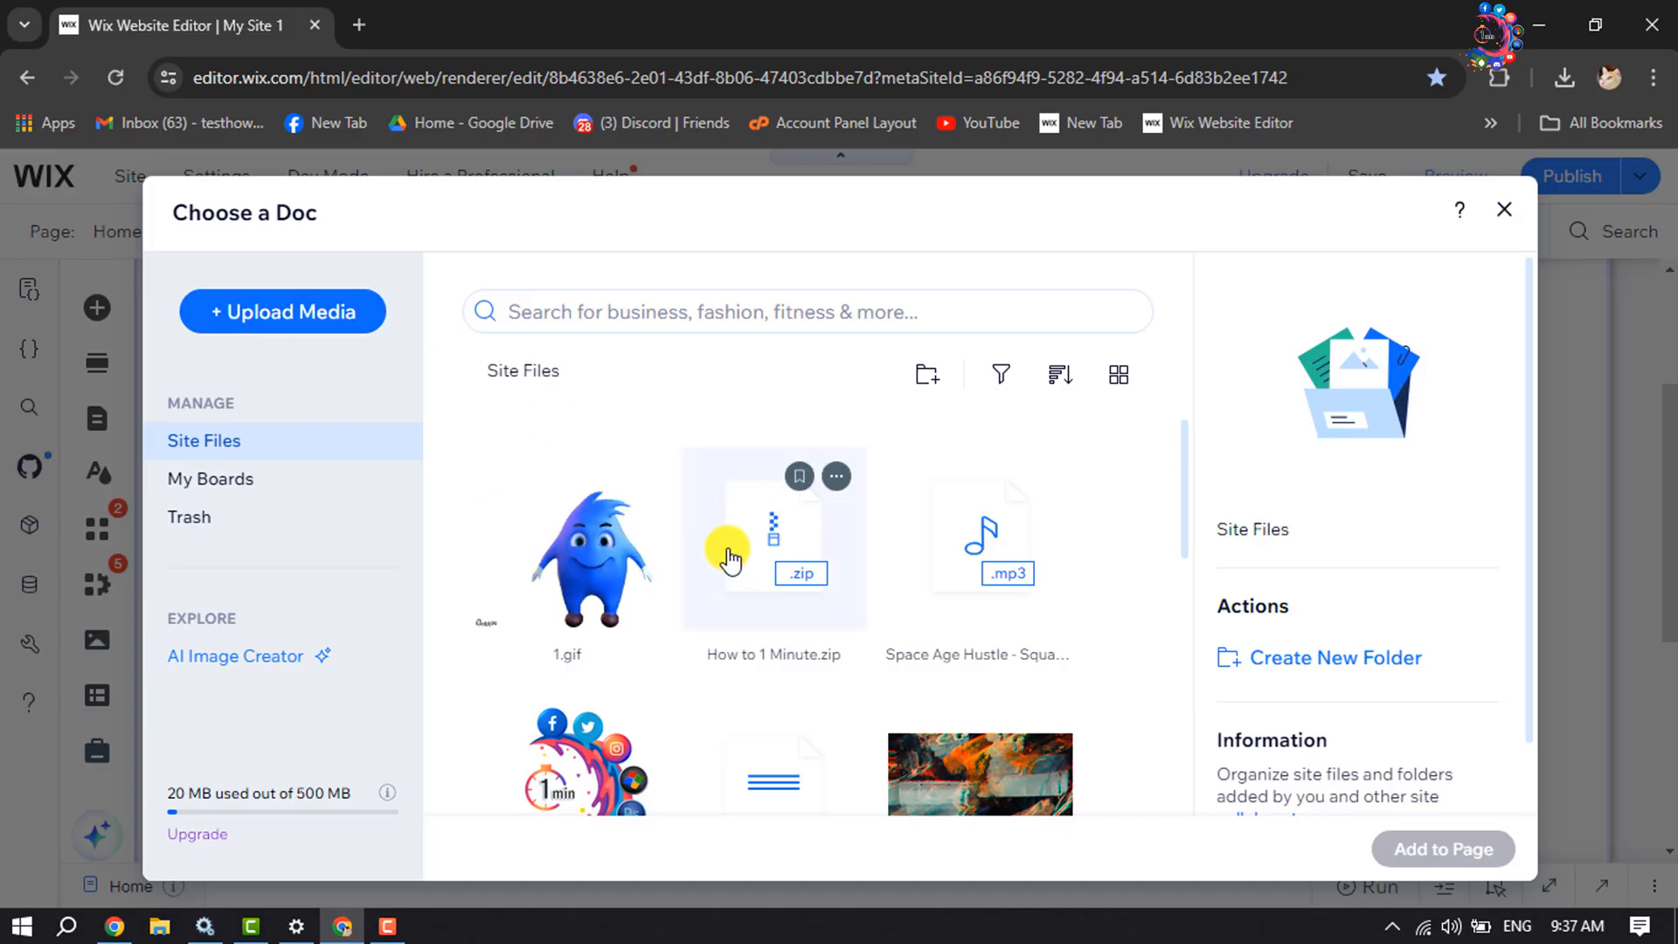
pyautogui.scroll(-5, 762, 538)
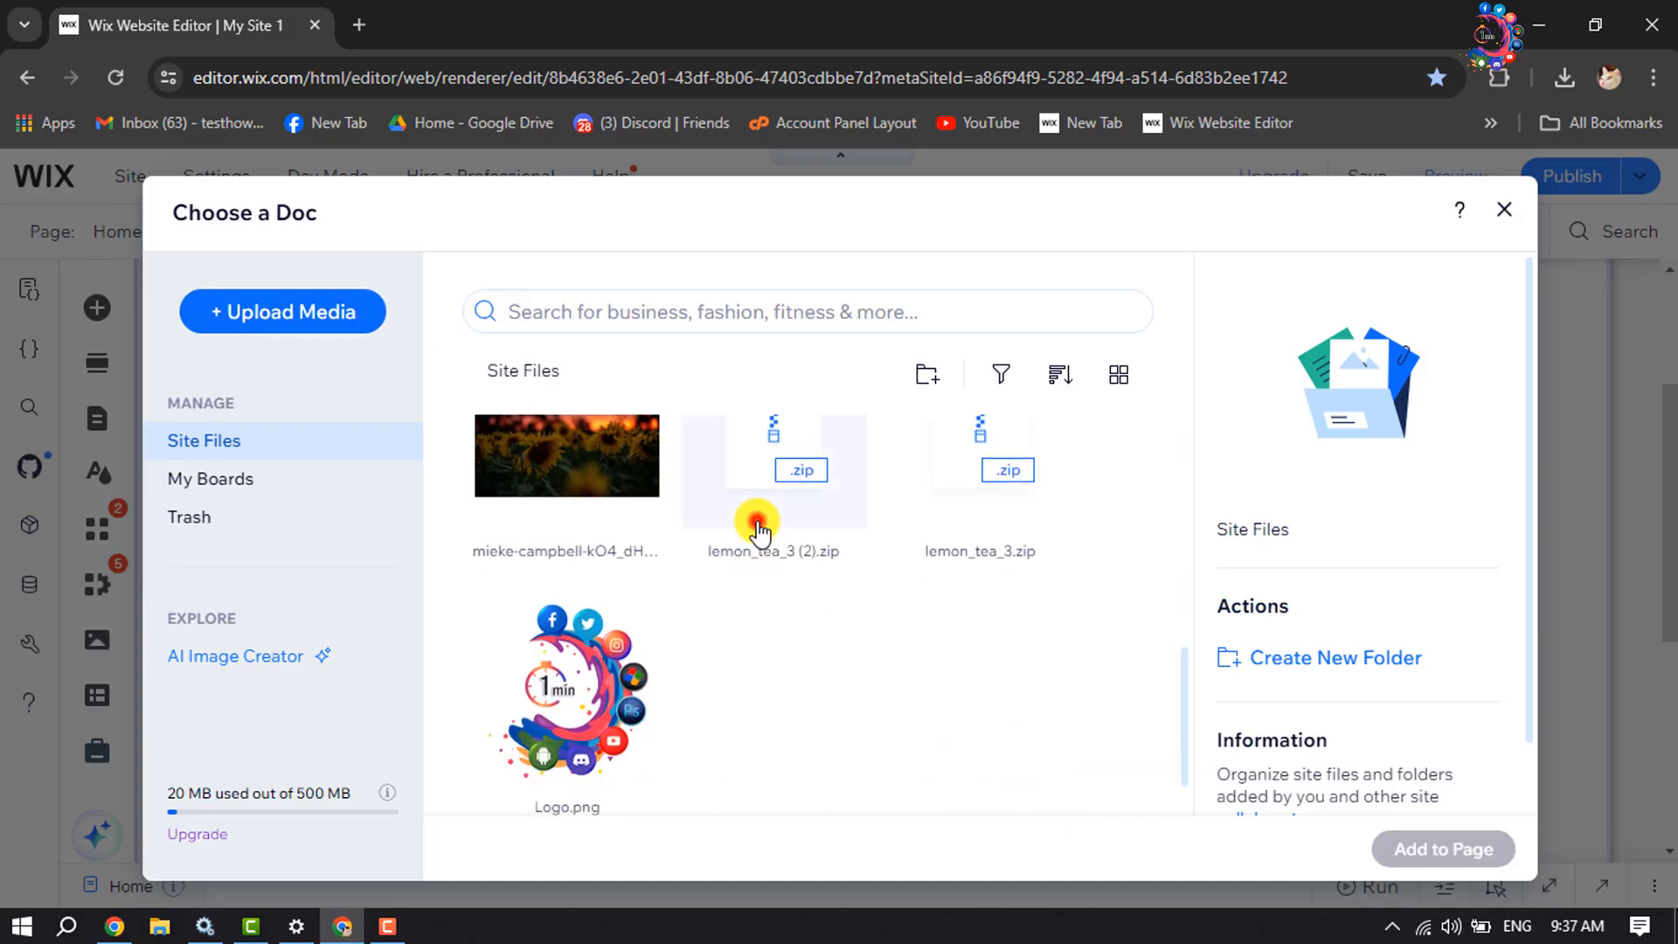
pyautogui.click(761, 521)
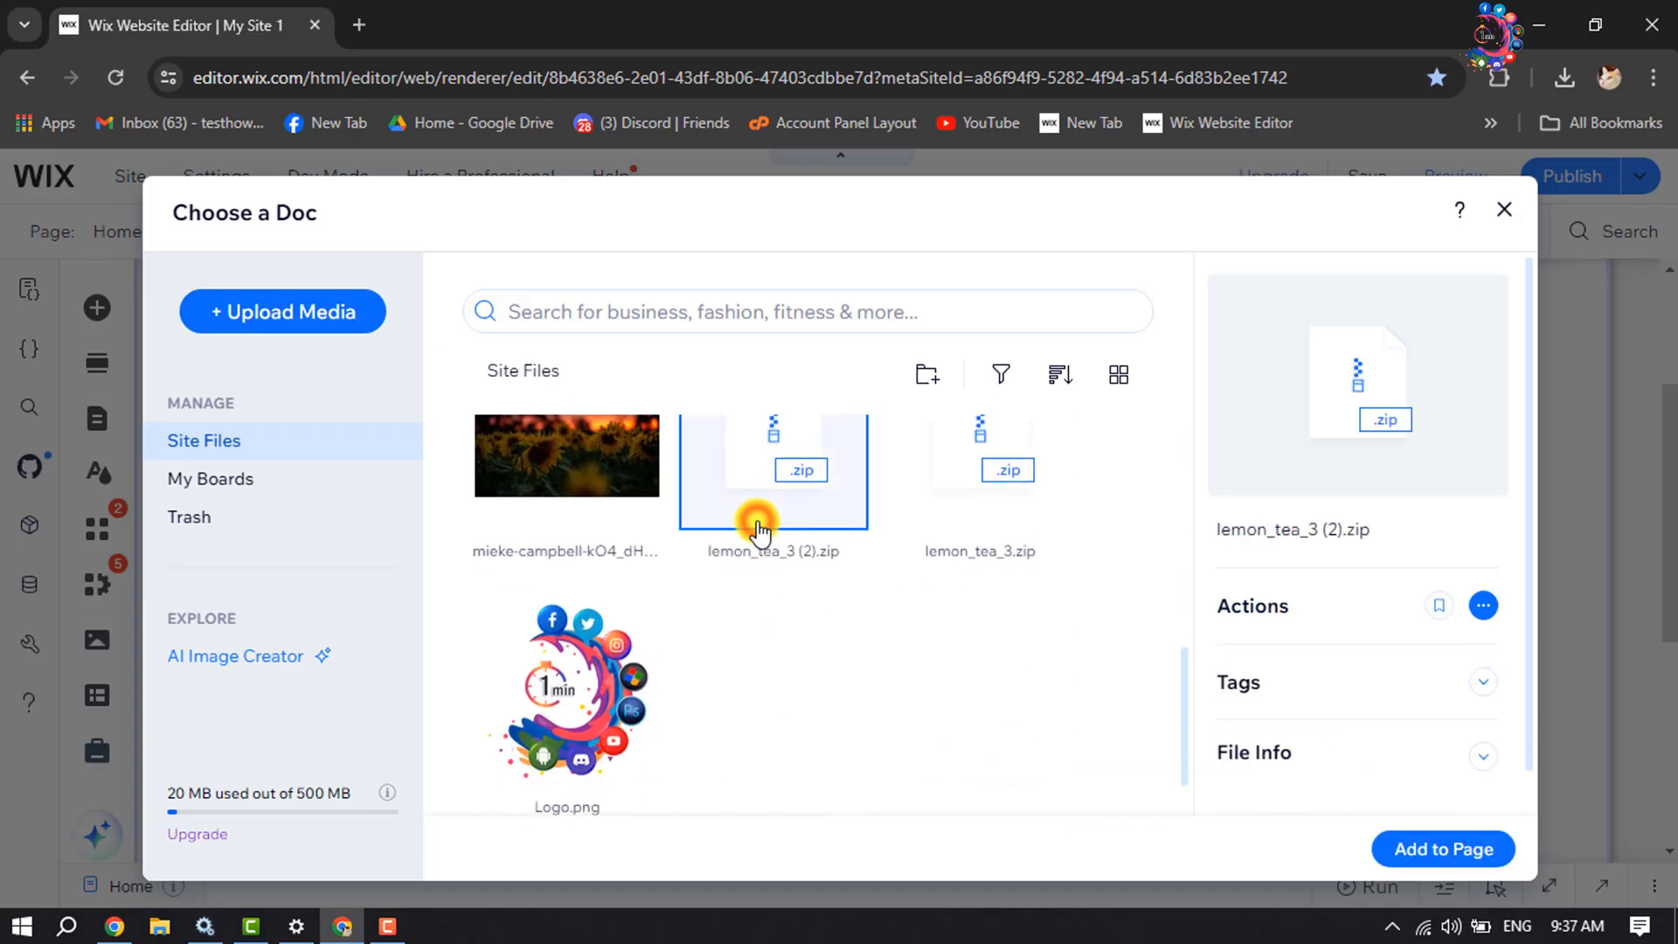
pyautogui.click(1426, 852)
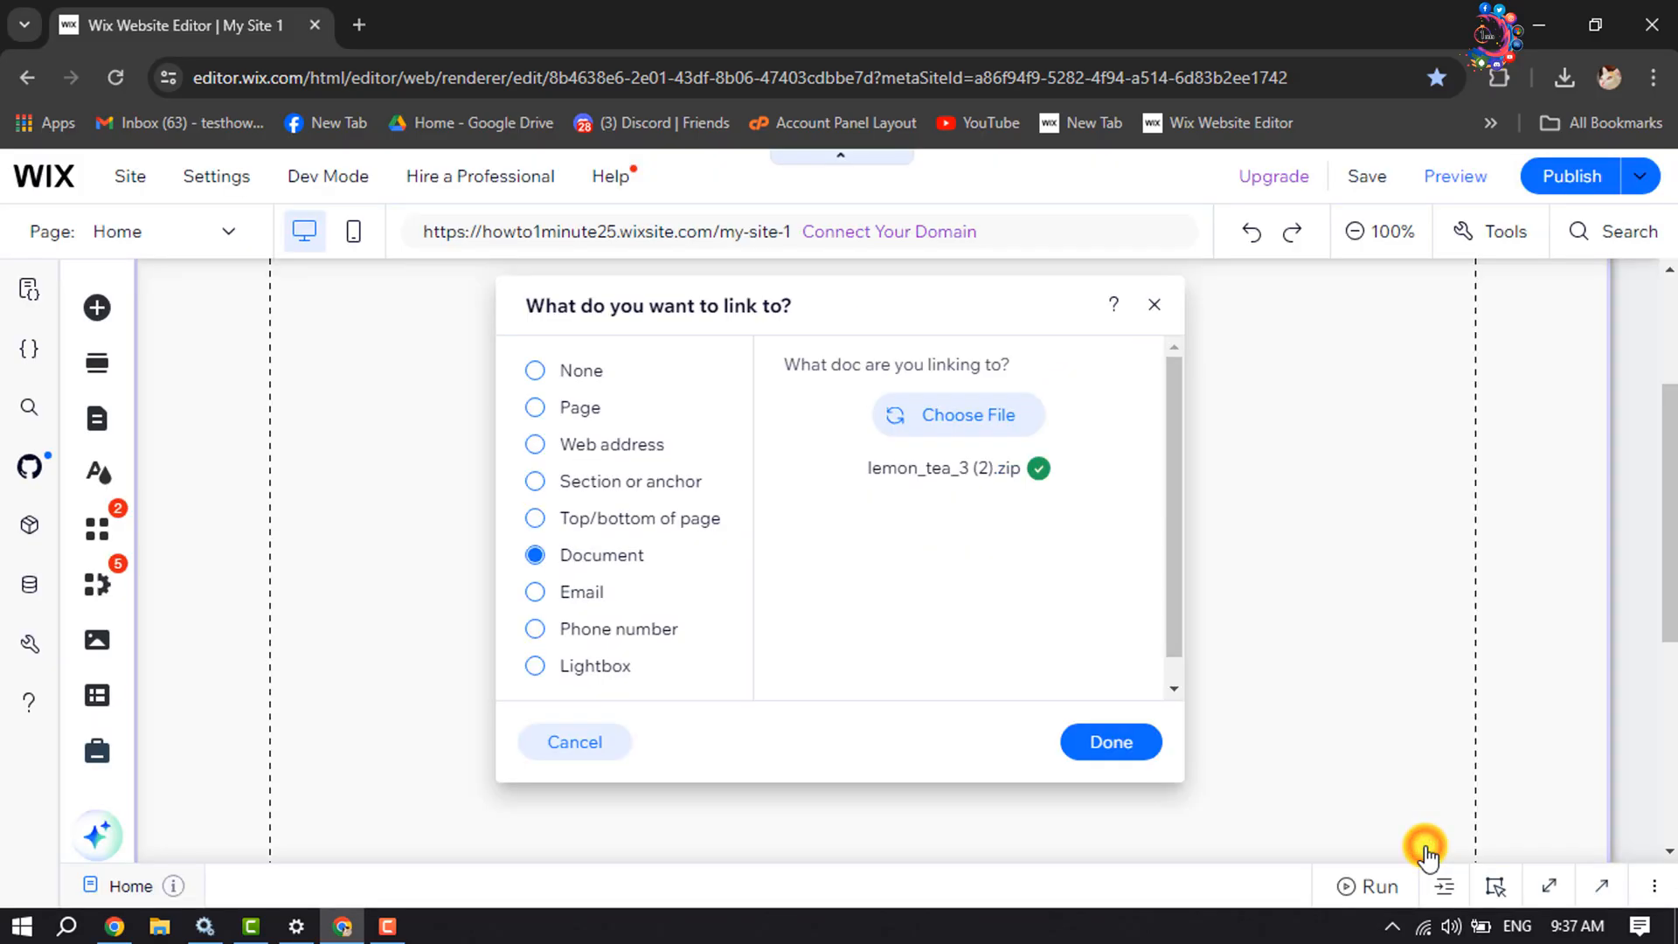
pyautogui.click(1107, 747)
pyautogui.click(1094, 788)
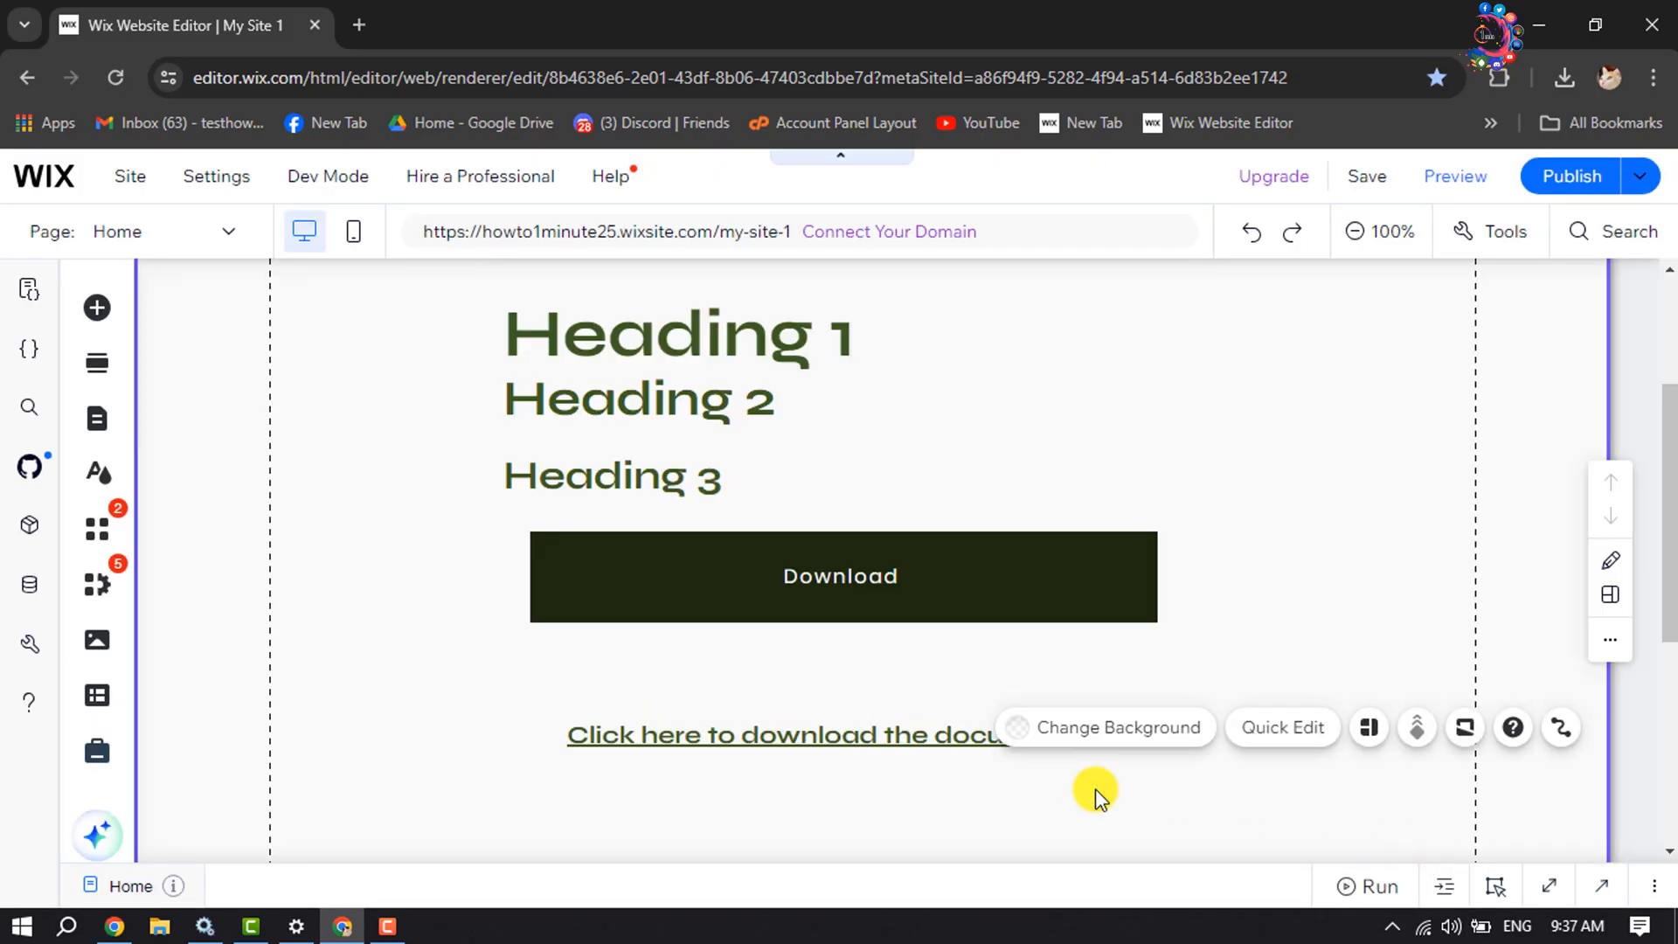